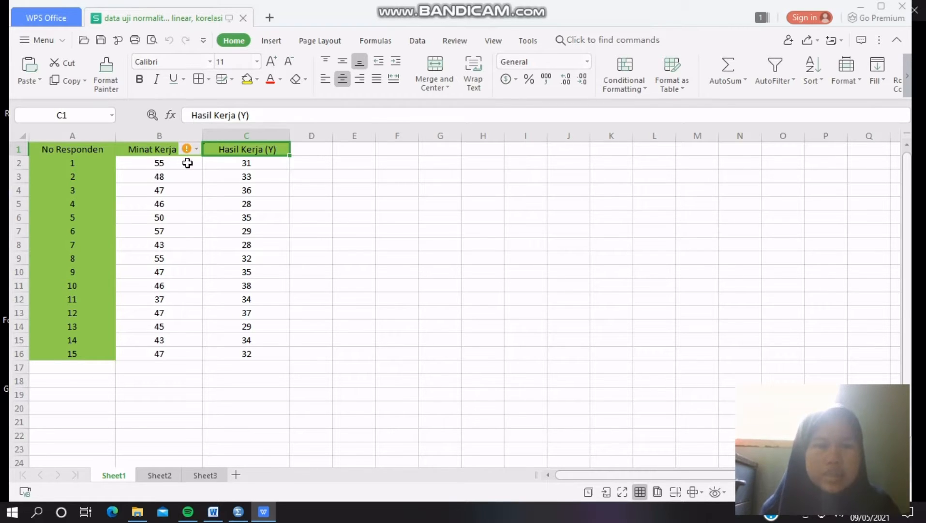
pyautogui.moveTo(186, 153)
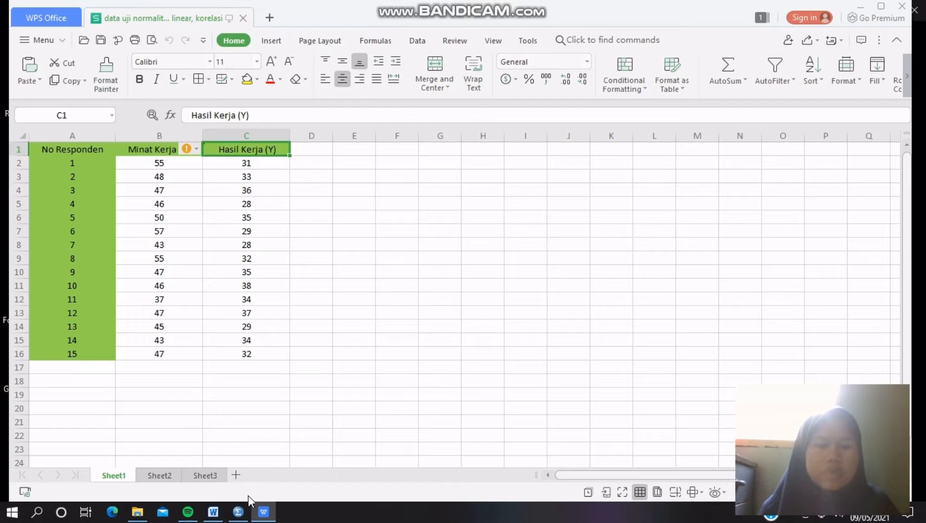
pyautogui.moveTo(242, 511)
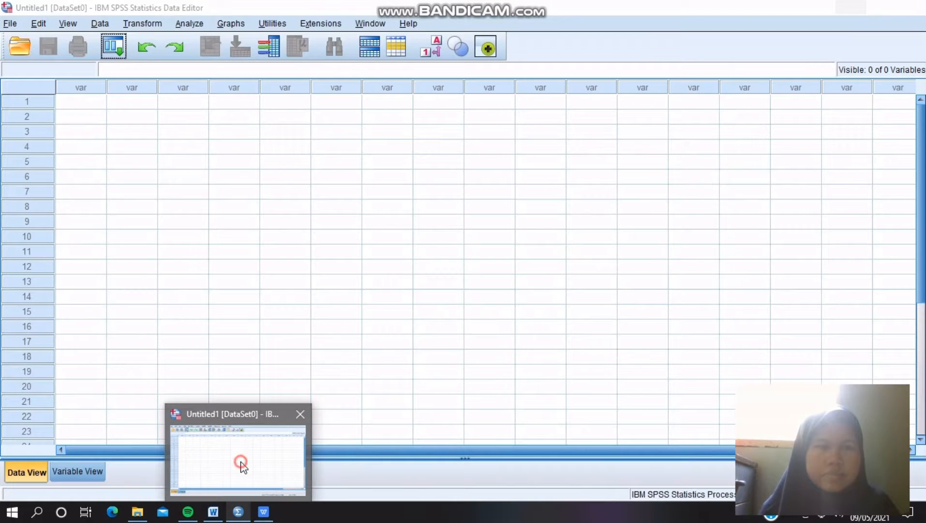
pyautogui.click(239, 460)
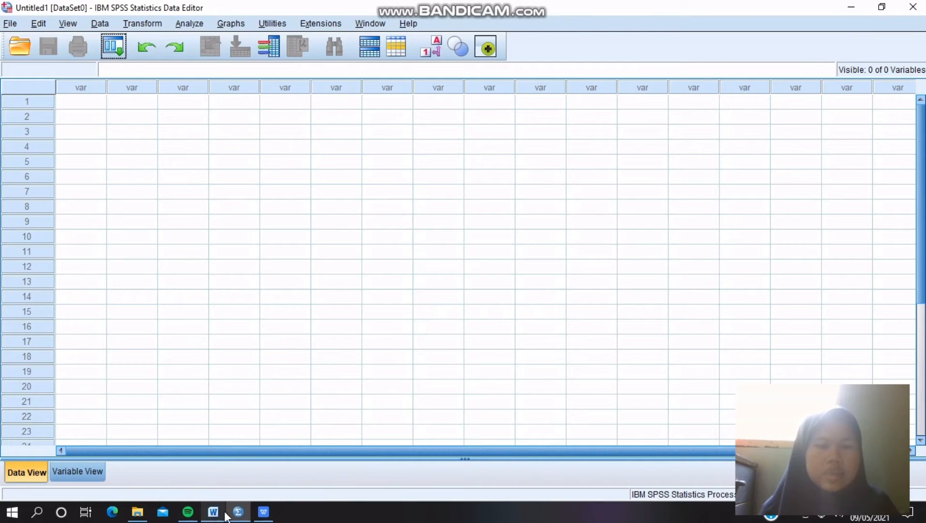
# Switch to the WPS Office spreadsheet and copy the Minat Kerja (X) and Hasil Kerja (Y) values in B2:C16.
pyautogui.moveTo(266, 513)
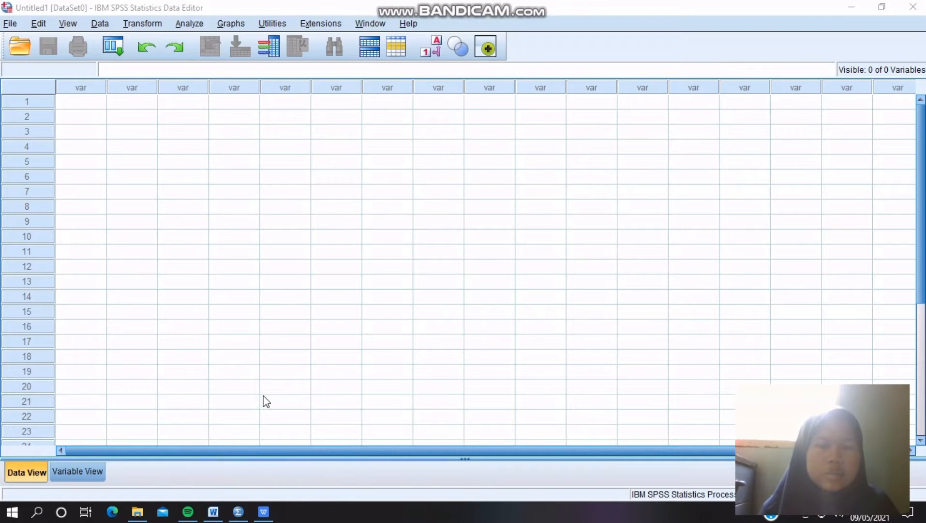
pyautogui.click(264, 512)
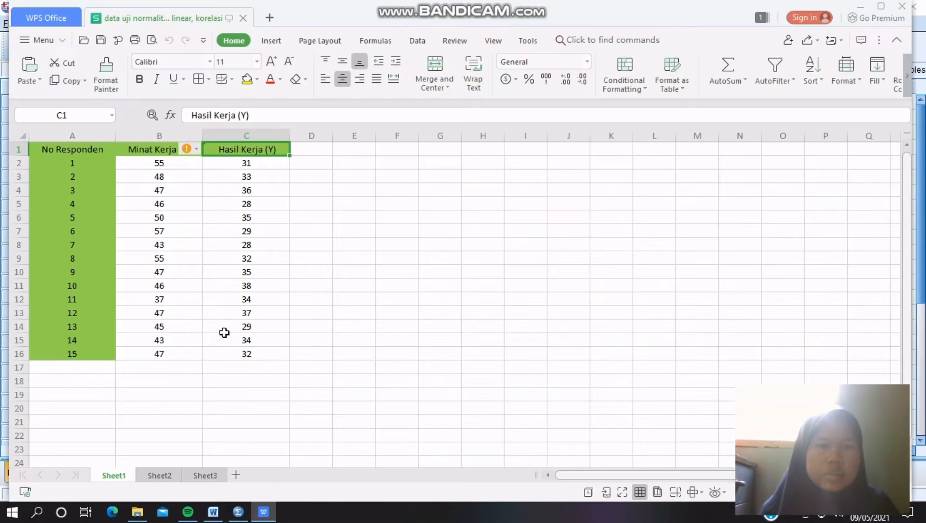
pyautogui.moveTo(168, 166); pyautogui.dragTo(243, 353)
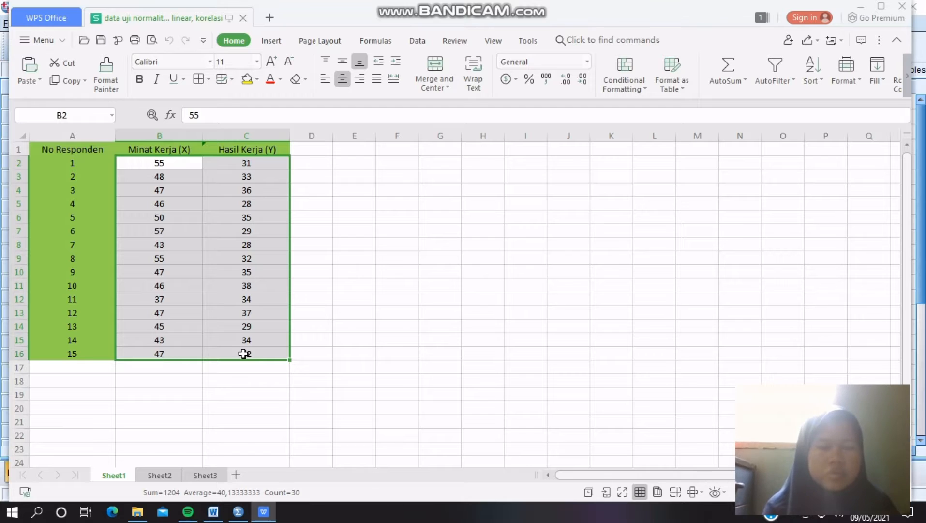
pyautogui.hotkey('ctrl', 'c')
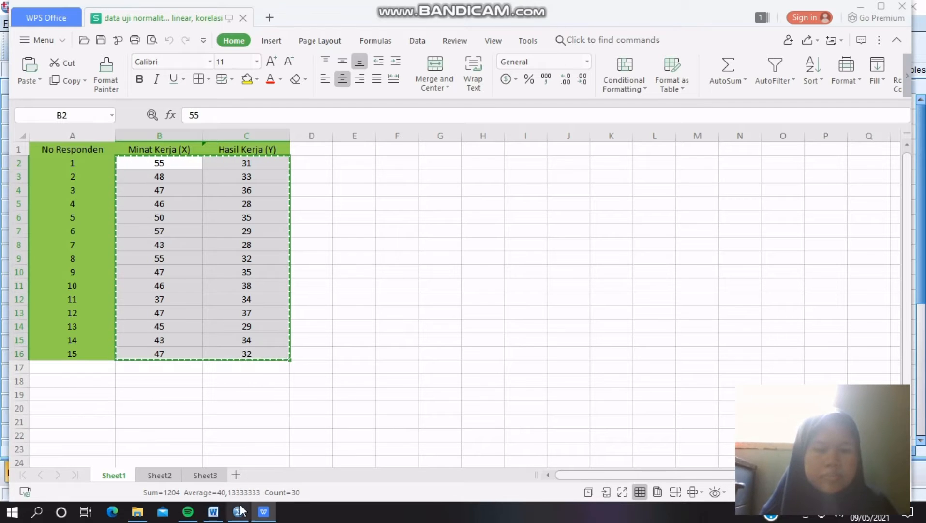
# Switch to the SPSS Data Editor and paste the copied values starting at row 1 of the first variable column.
pyautogui.moveTo(241, 512)
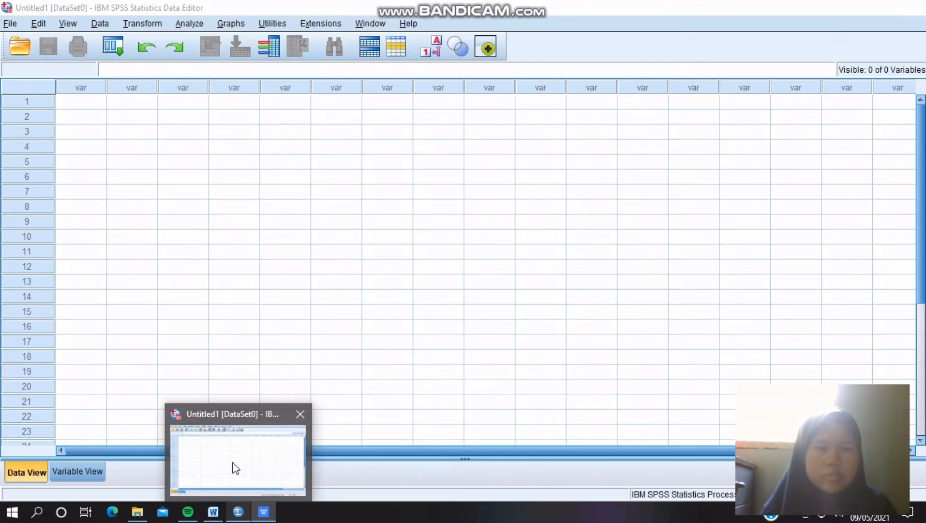
pyautogui.click(233, 467)
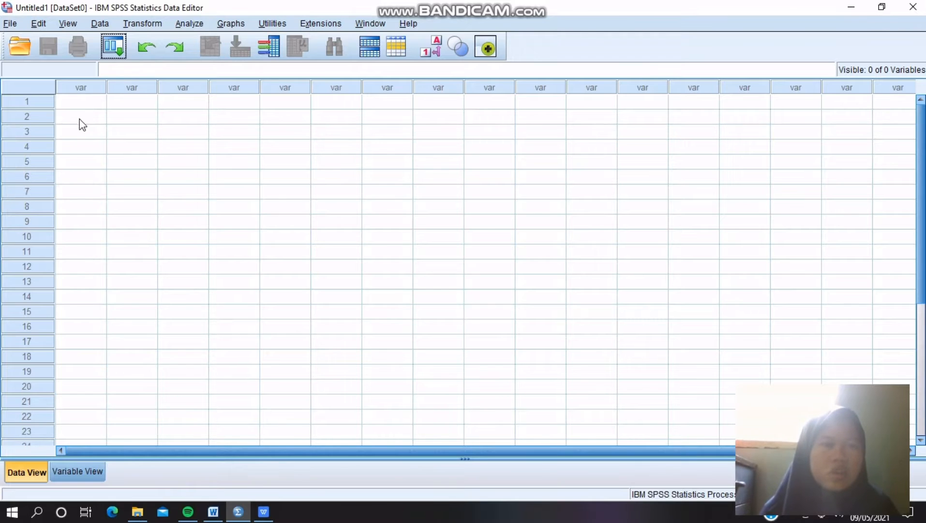
pyautogui.click(80, 106)
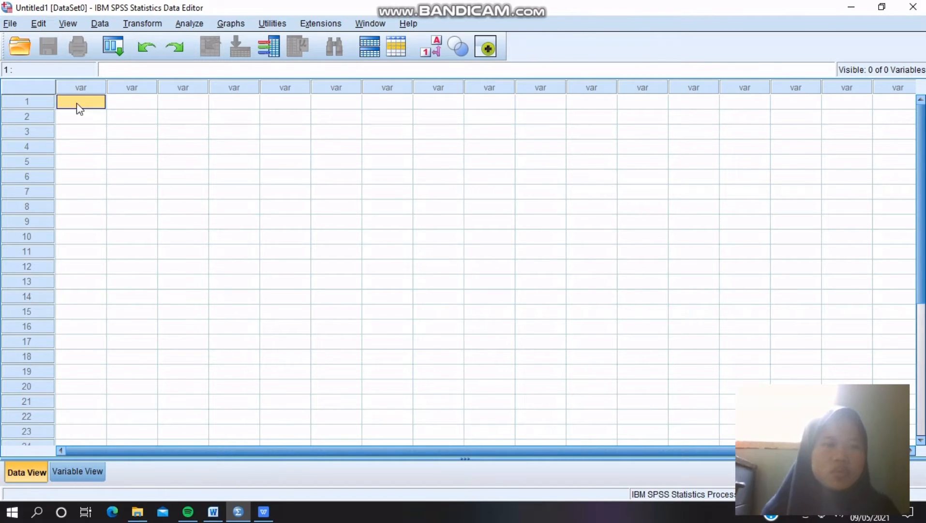
pyautogui.hotkey('ctrl', 'v')
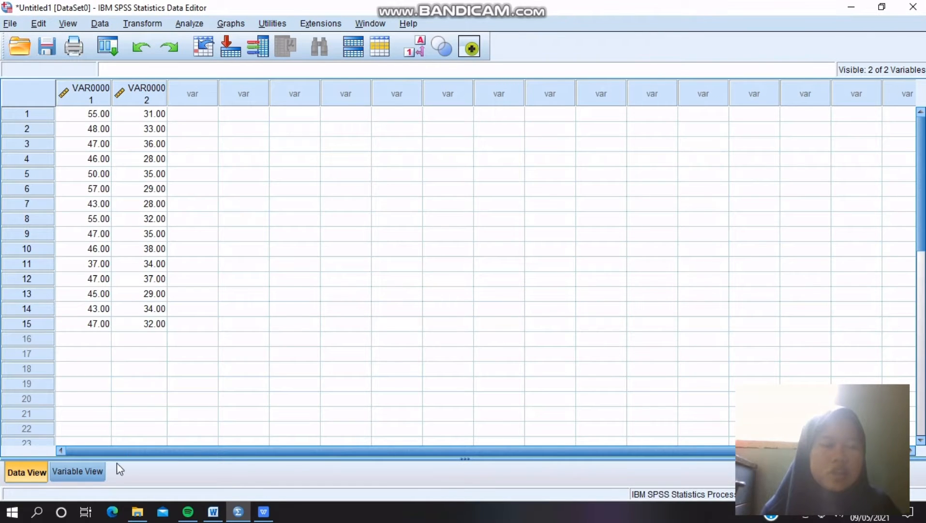
# Rename the first variable X and the second variable Y in the variable definitions.
pyautogui.click(93, 471)
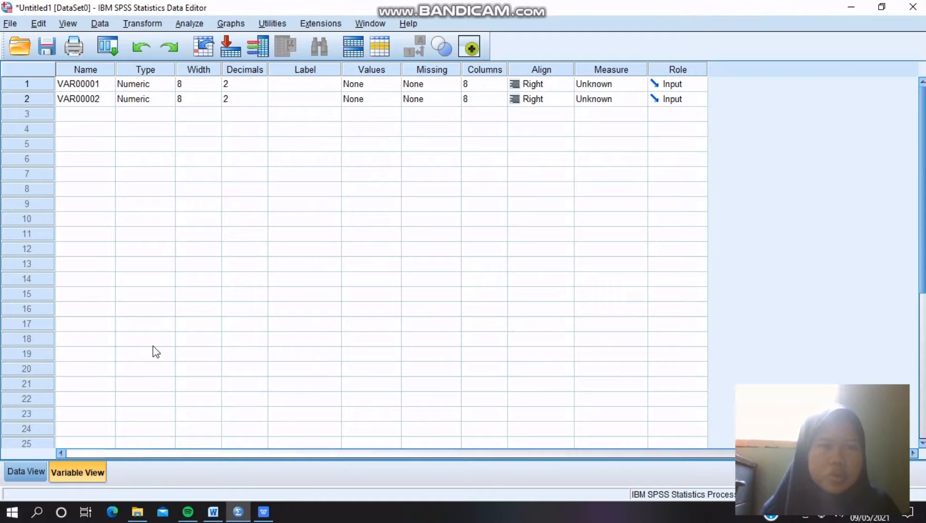
pyautogui.click(93, 85)
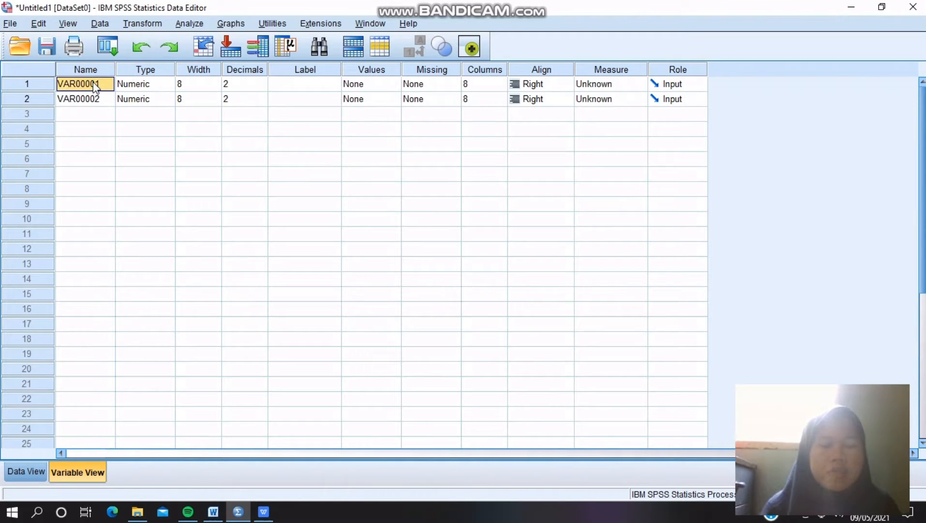
pyautogui.write('X')
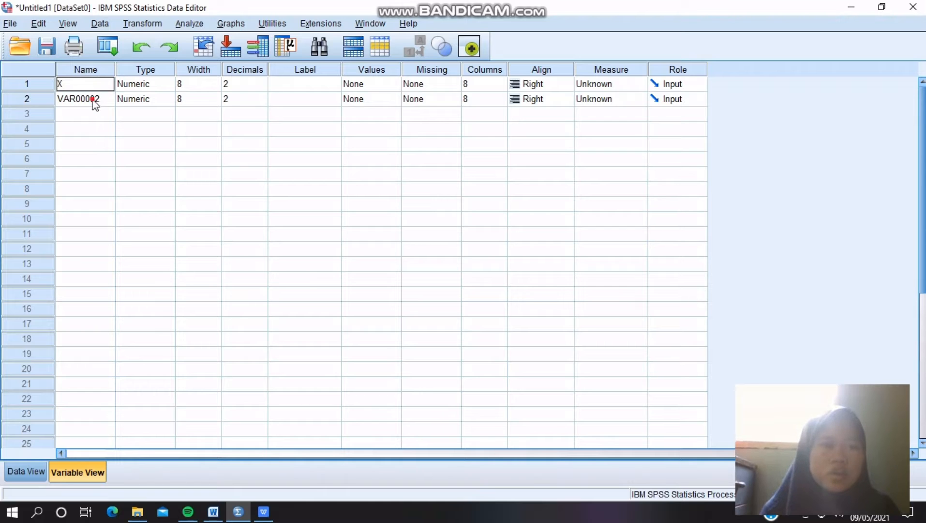
pyautogui.click(93, 99)
pyautogui.write('Y')
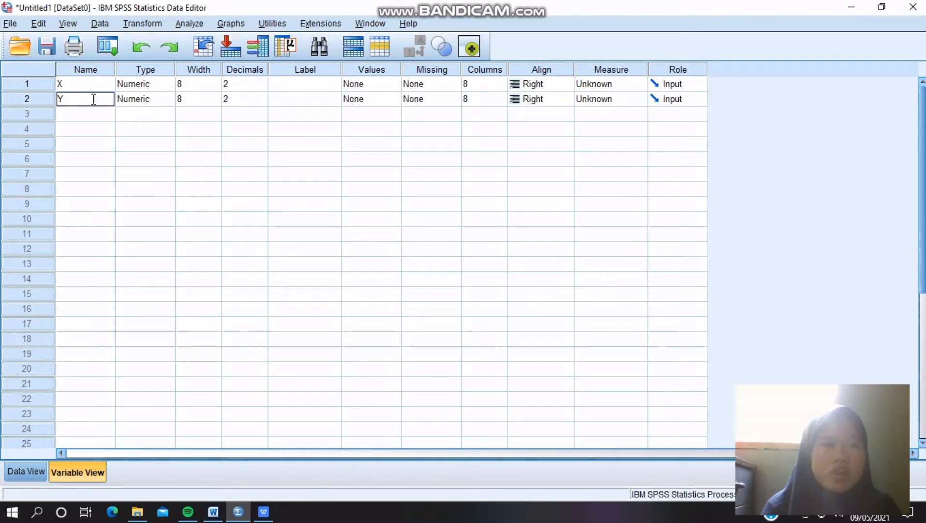
# Label variable X as MINAT KERJA and variable Y as HASIL KERJA.
pyautogui.click(280, 87)
pyautogui.write('M')
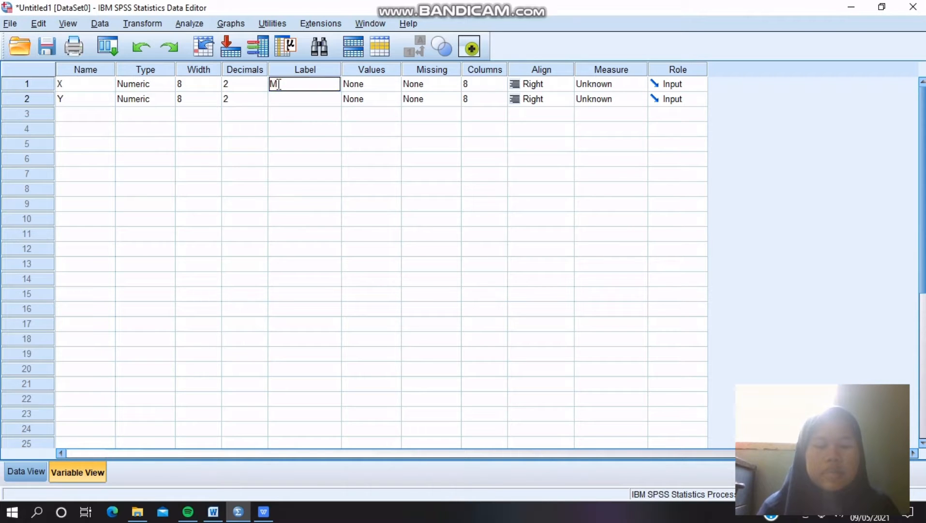
pyautogui.write('INAT K')
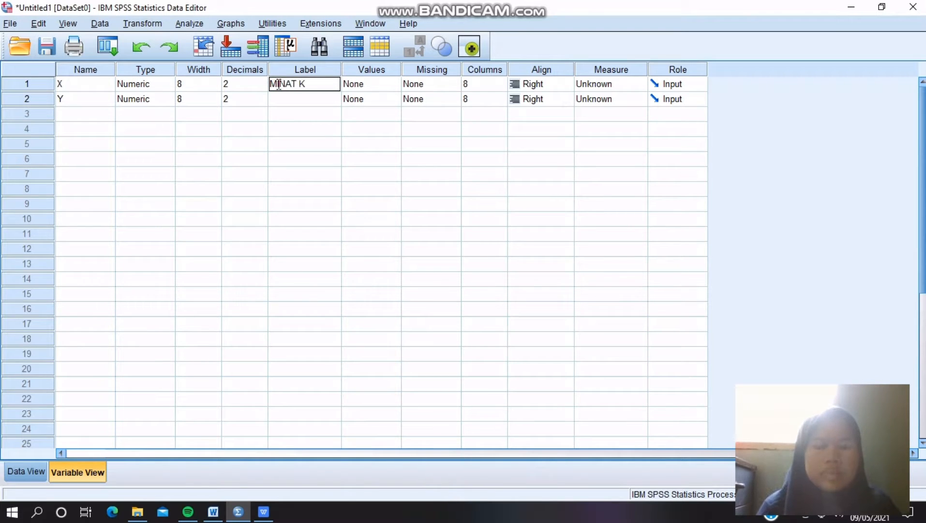
pyautogui.write('ERJA')
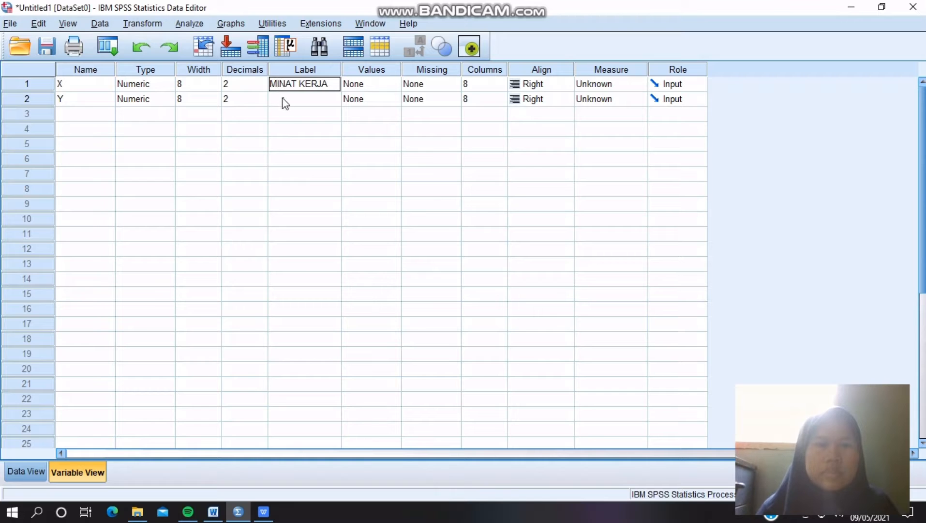
pyautogui.click(284, 100)
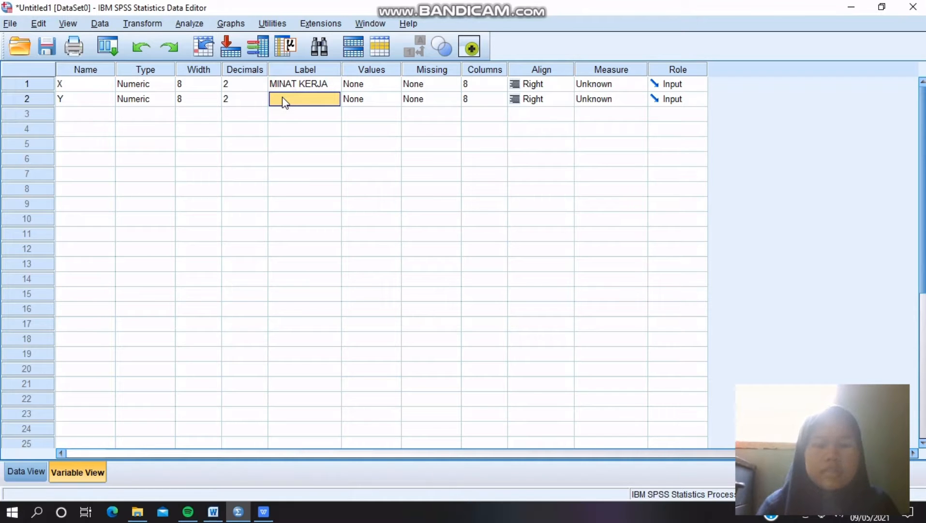
pyautogui.write('HASIL KERJA')
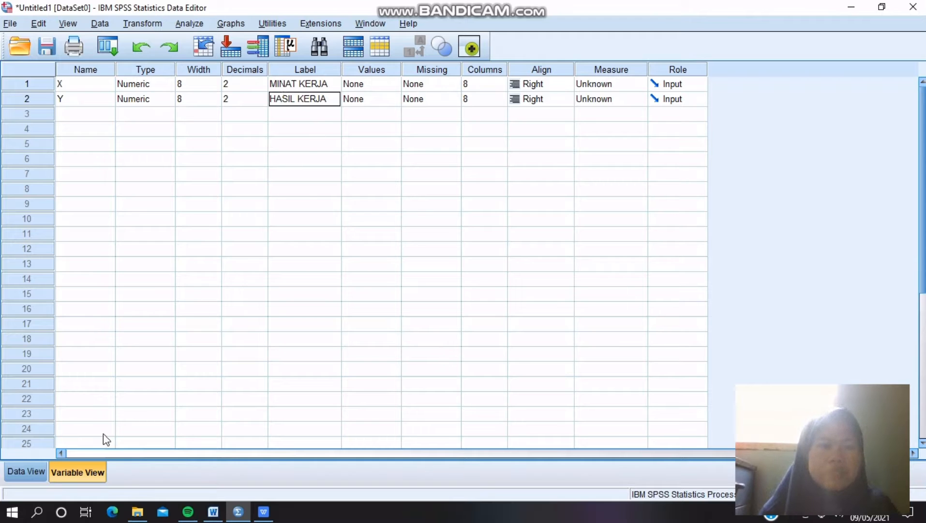
# Set up a Linear Regression with HASIL KERJA [Y] as the dependent and MINAT KERJA [X] as the independent variable.
pyautogui.click(29, 472)
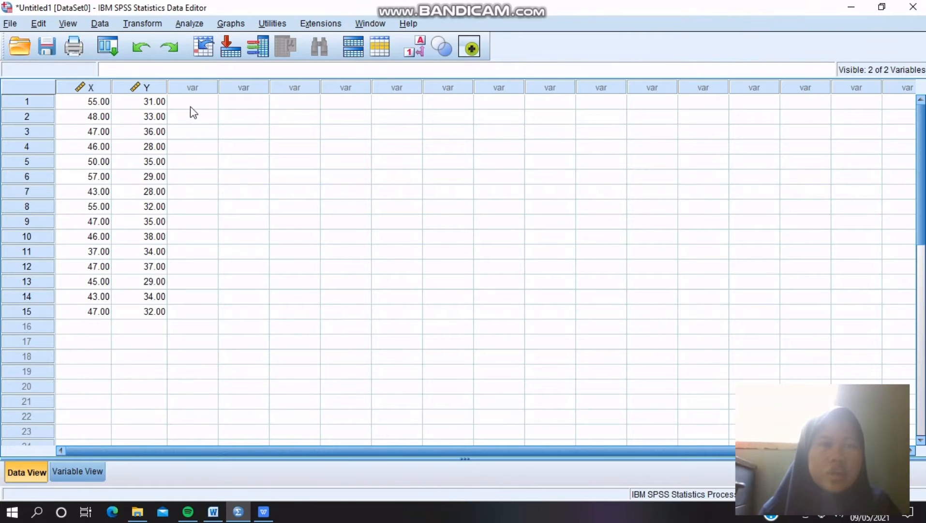
pyautogui.click(188, 23)
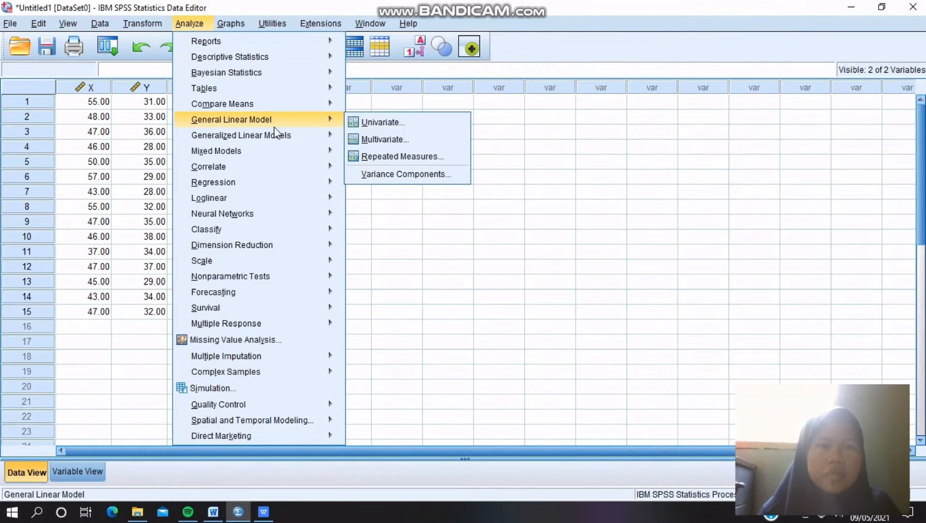
pyautogui.moveTo(319, 178)
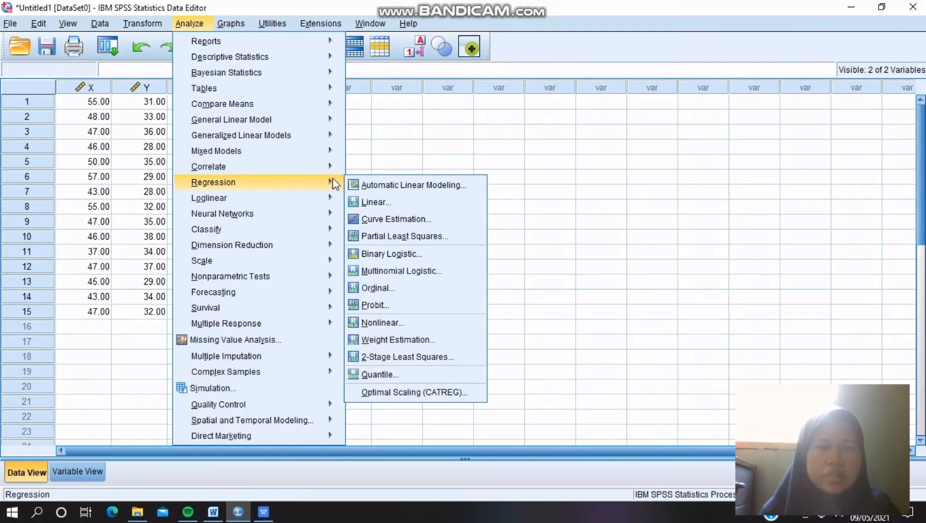
pyautogui.click(373, 202)
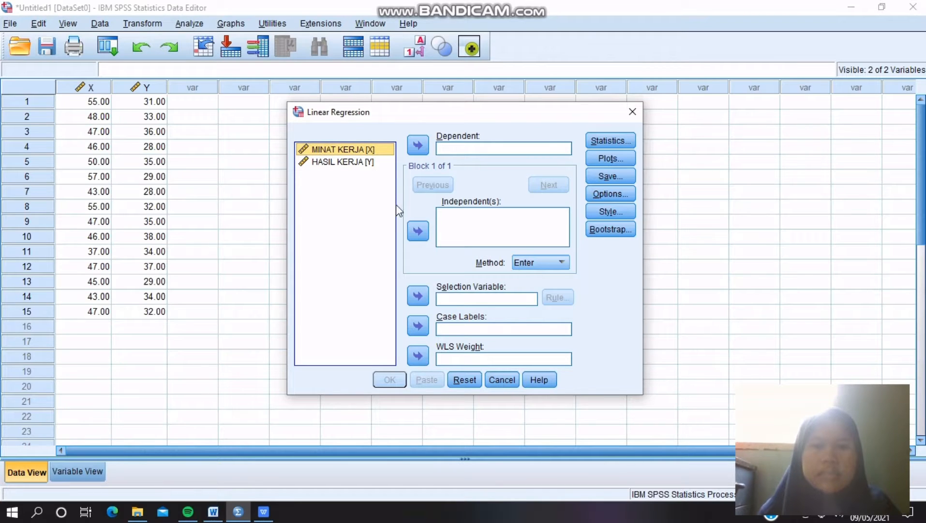
pyautogui.click(419, 234)
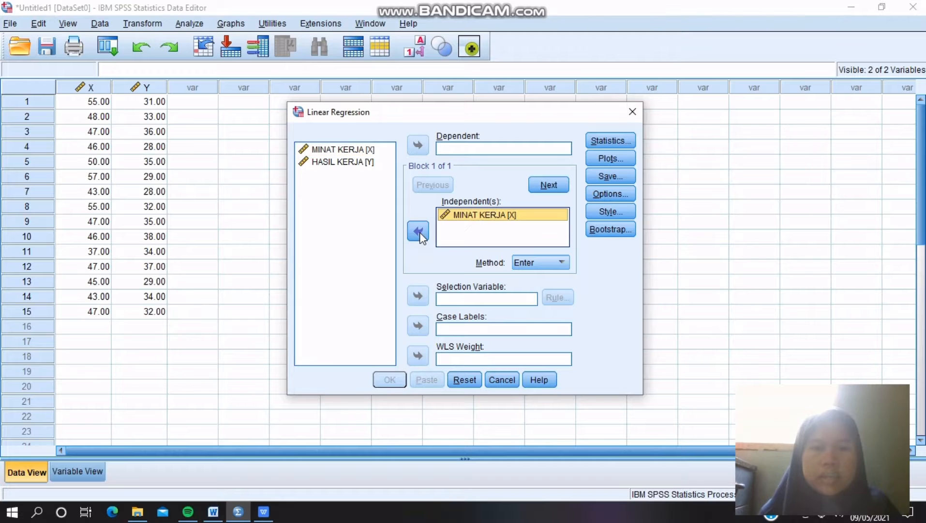
pyautogui.click(349, 163)
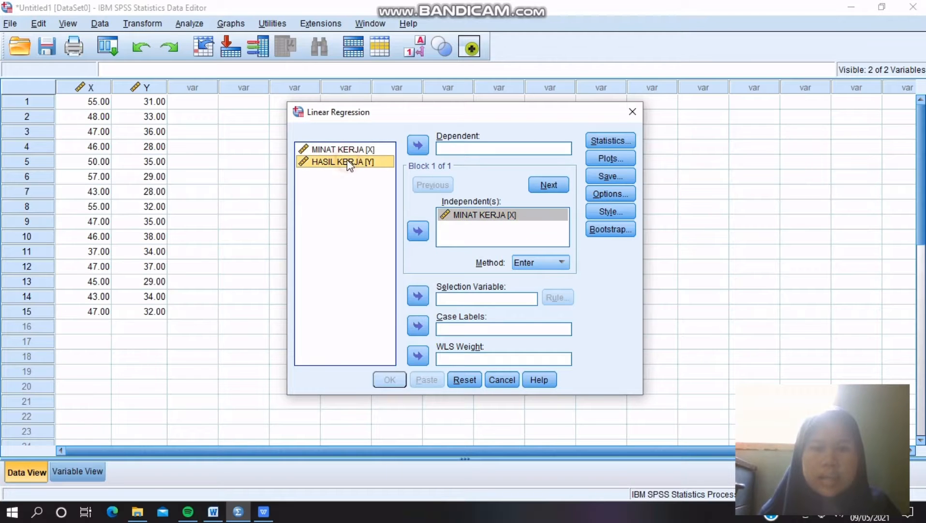
pyautogui.click(418, 145)
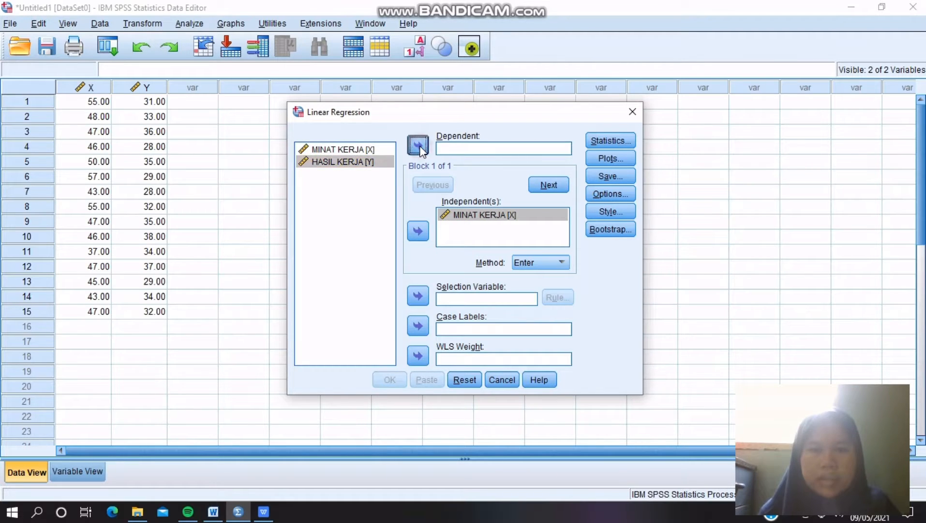
# Save the unstandardized residuals as a new variable, run the regression, and return to the data from the output.
pyautogui.click(596, 176)
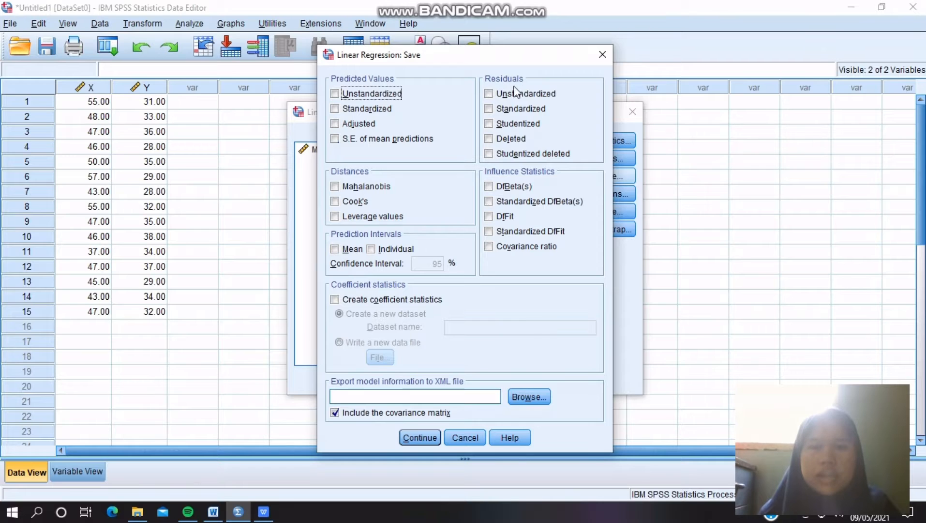
pyautogui.click(489, 94)
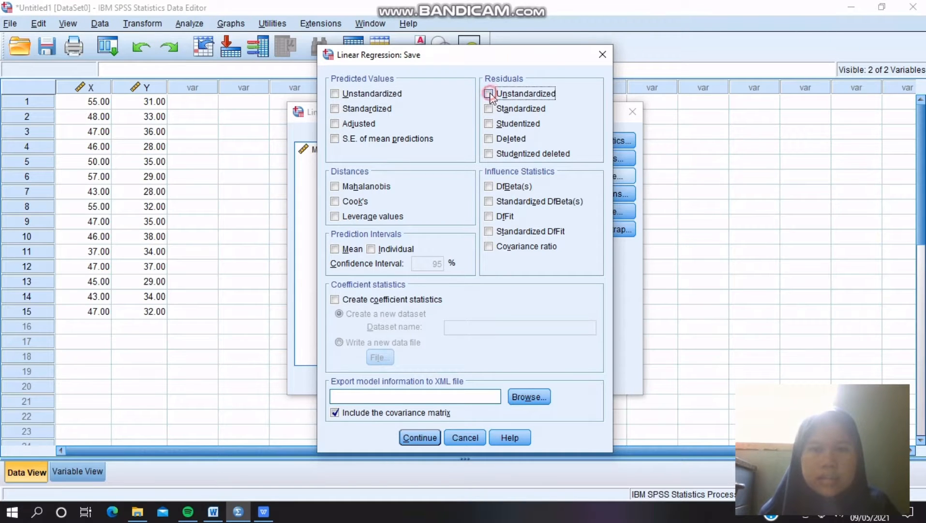
pyautogui.click(418, 437)
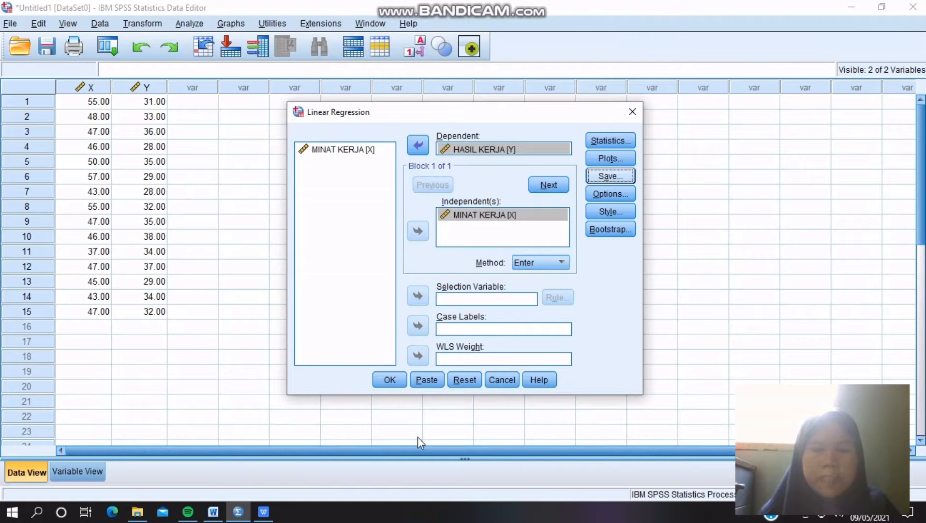
pyautogui.click(390, 379)
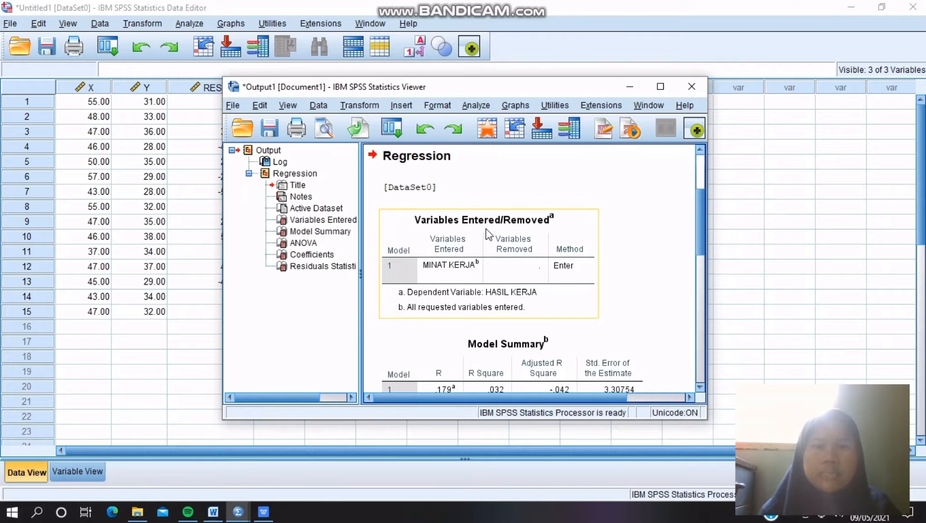
pyautogui.click(630, 86)
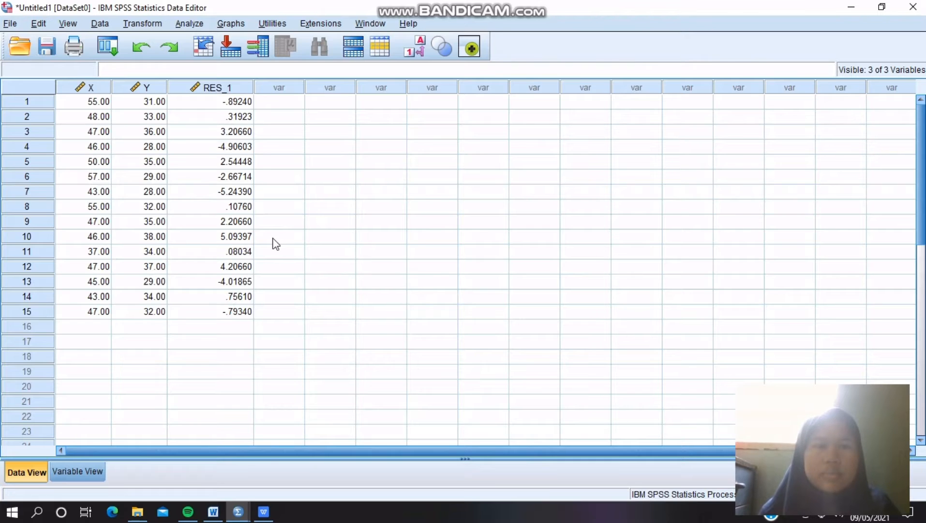
# Run a legacy One-Sample Kolmogorov-Smirnov test on the unstandardized residual against the Normal distribution.
pyautogui.click(184, 24)
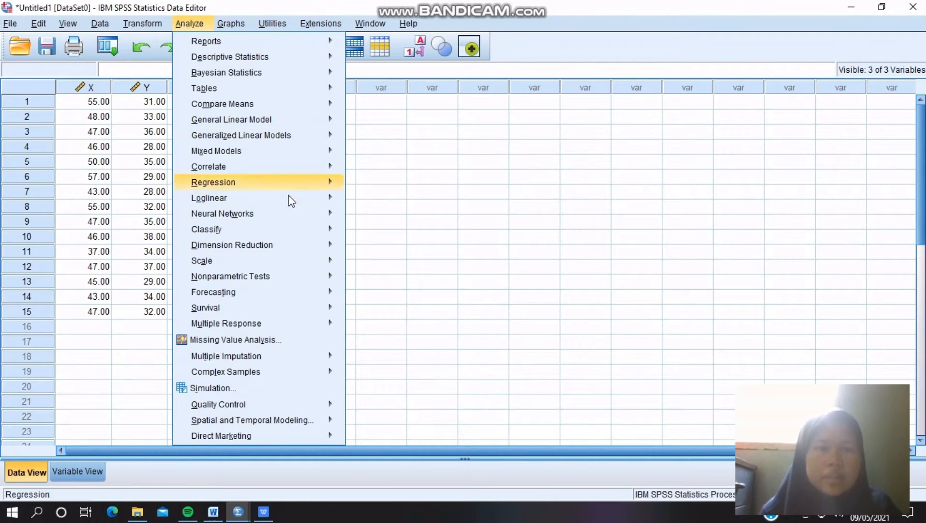
pyautogui.moveTo(292, 200)
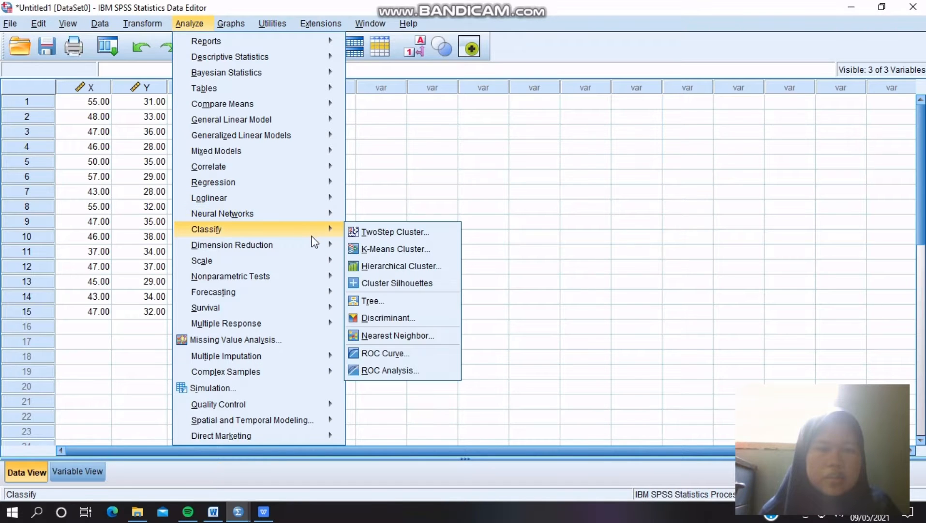
pyautogui.moveTo(326, 283)
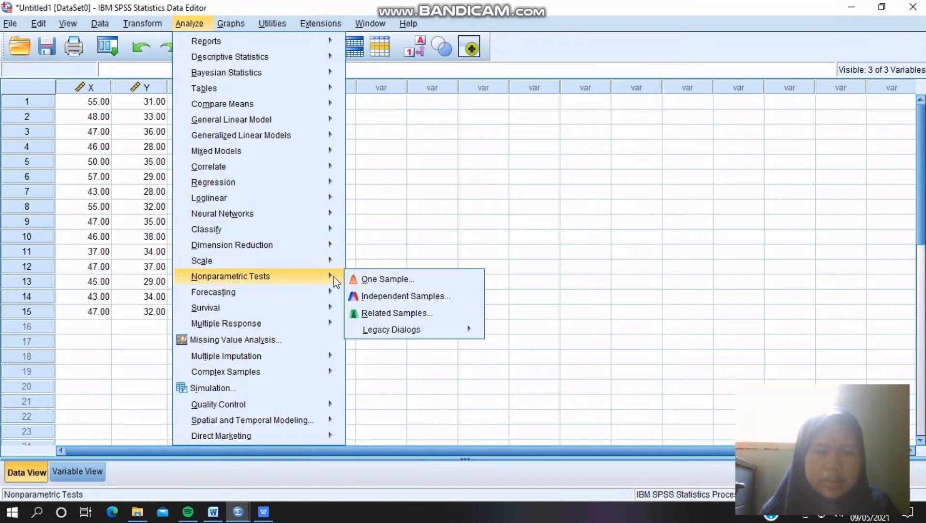
pyautogui.moveTo(408, 329)
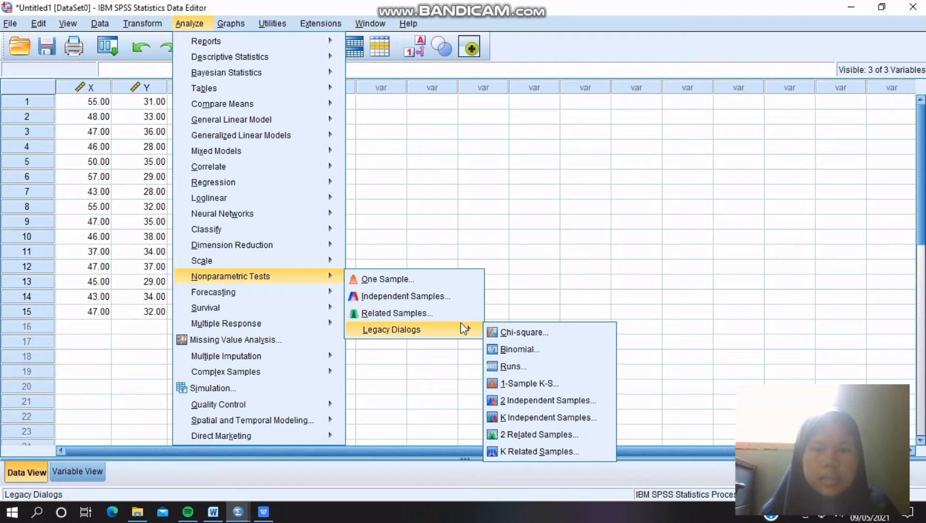
pyautogui.click(521, 384)
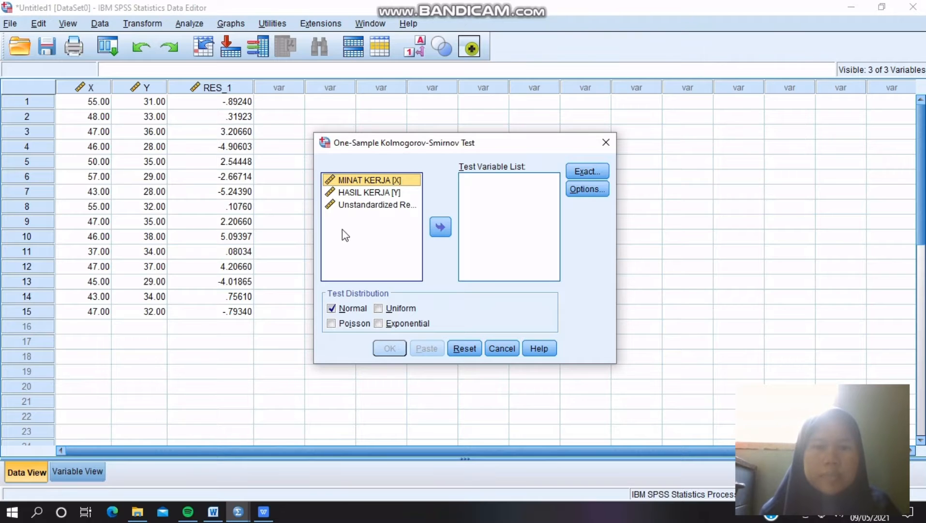
pyautogui.click(382, 205)
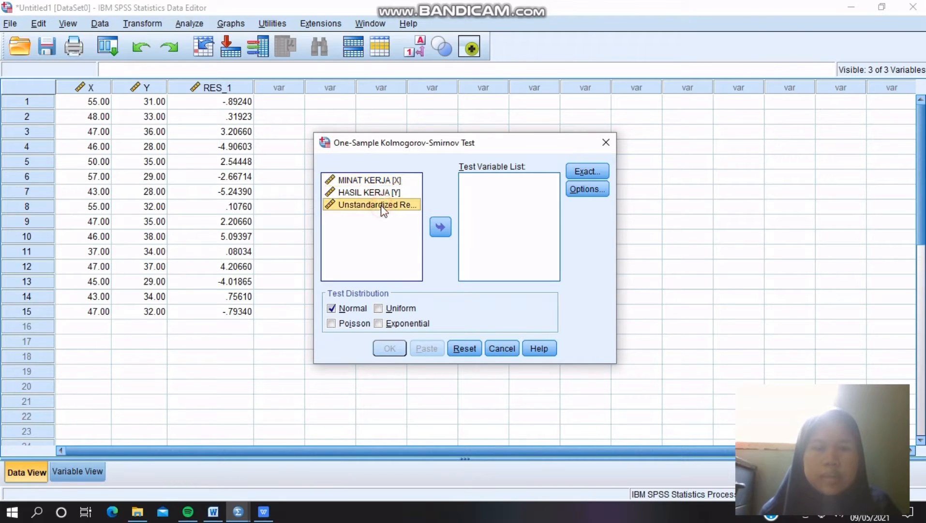
pyautogui.click(440, 229)
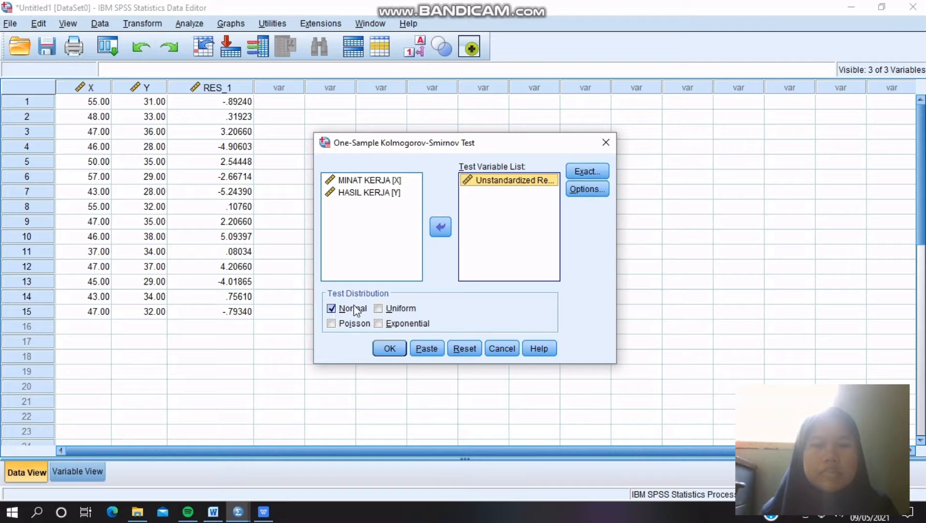
pyautogui.click(390, 348)
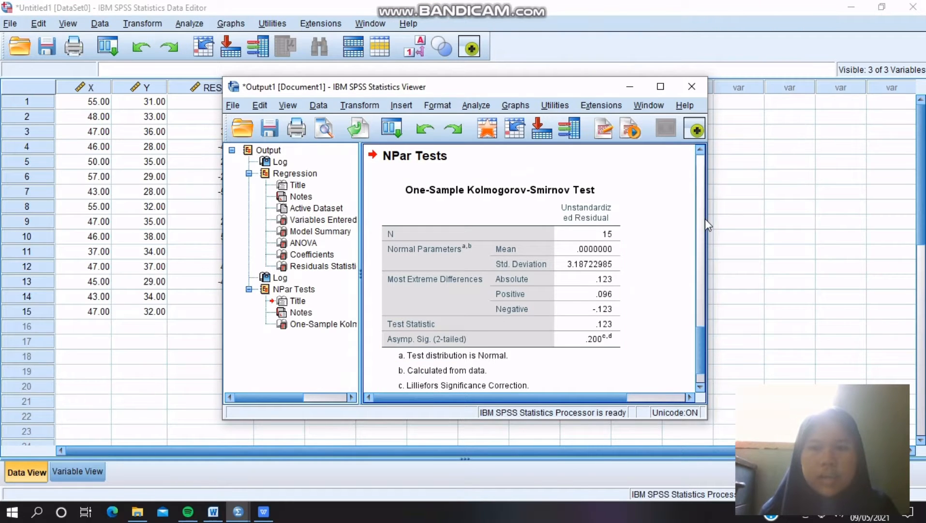
# Review the Kolmogorov-Smirnov output, then switch to the Word document and read the normality decision rules and conclusion.
pyautogui.moveTo(699, 335); pyautogui.dragTo(698, 349)
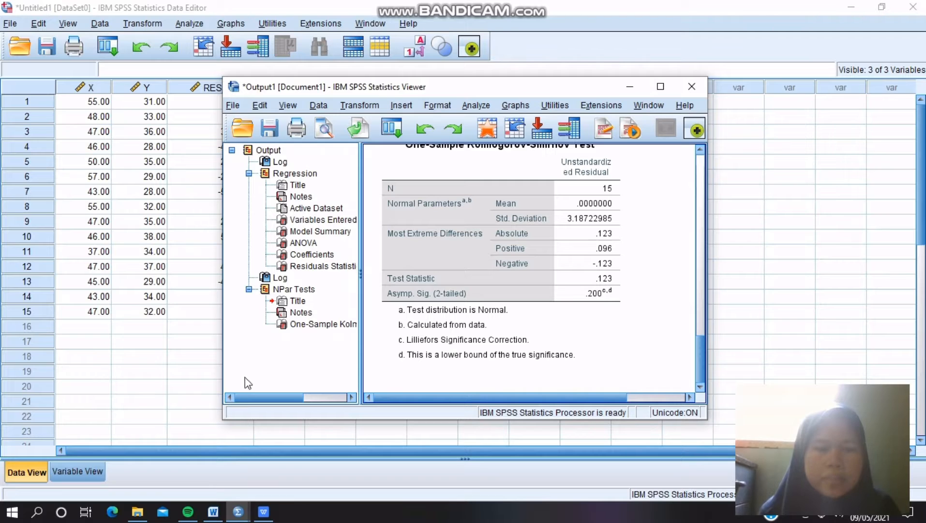
pyautogui.moveTo(214, 509)
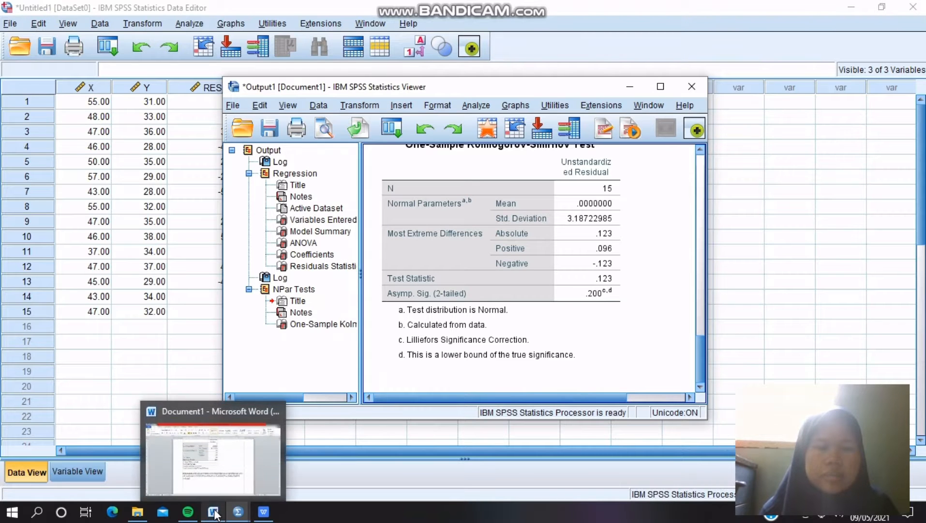
pyautogui.click(233, 460)
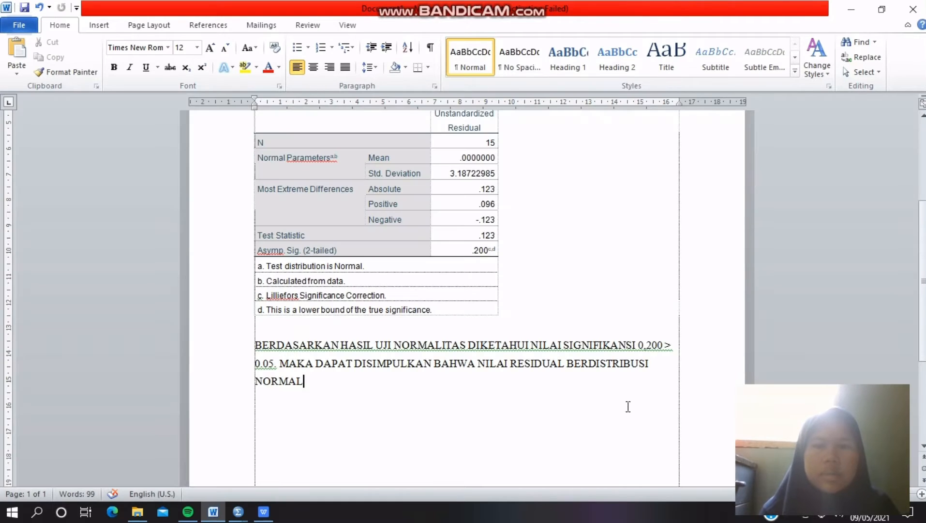
pyautogui.moveTo(922, 329); pyautogui.dragTo(920, 256)
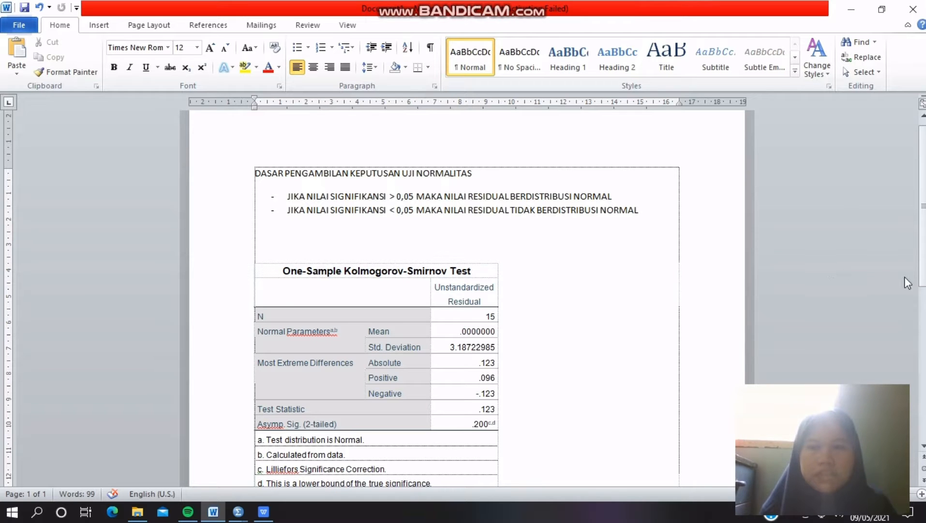
pyautogui.moveTo(923, 276); pyautogui.dragTo(923, 342)
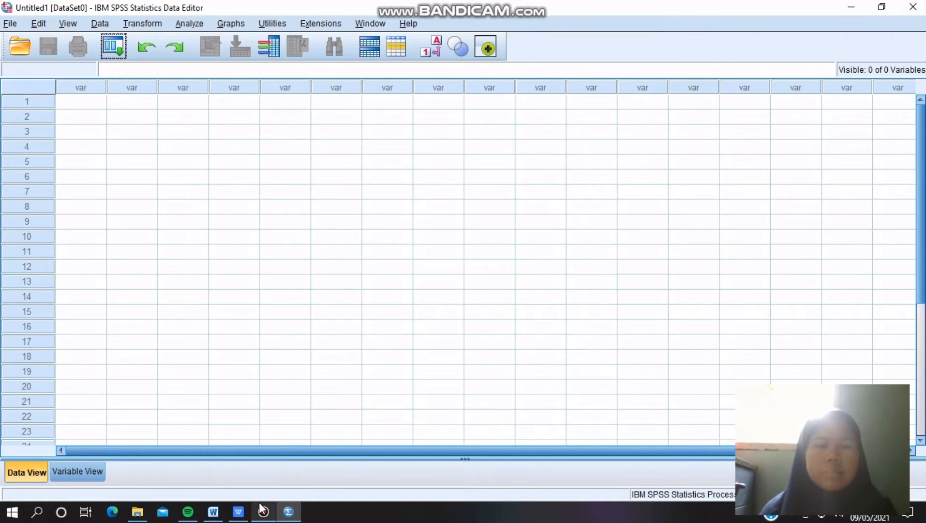
# Copy the Minat Kerja (X) and Hasil Kerja (Y) values in B2:C16 of the WPS spreadsheet into the empty SPSS dataset, starting at the first cell.
pyautogui.moveTo(239, 513)
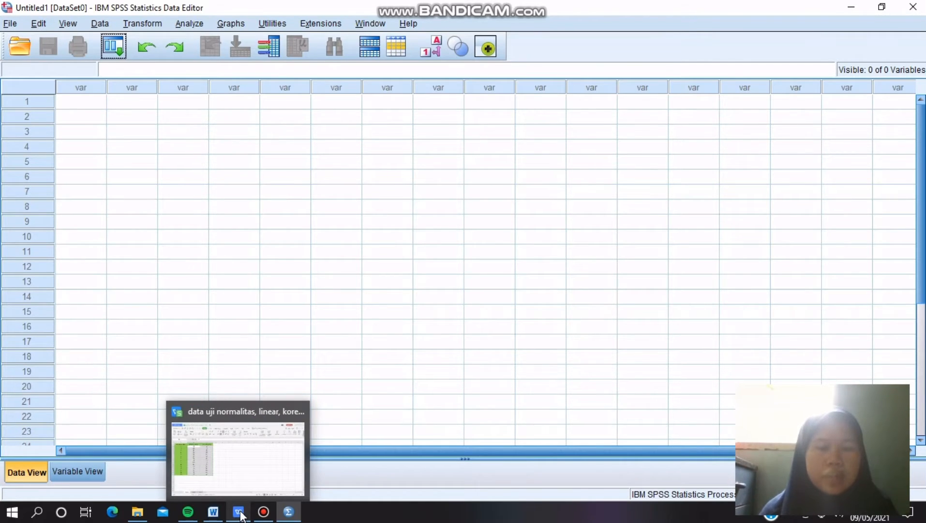
pyautogui.click(235, 473)
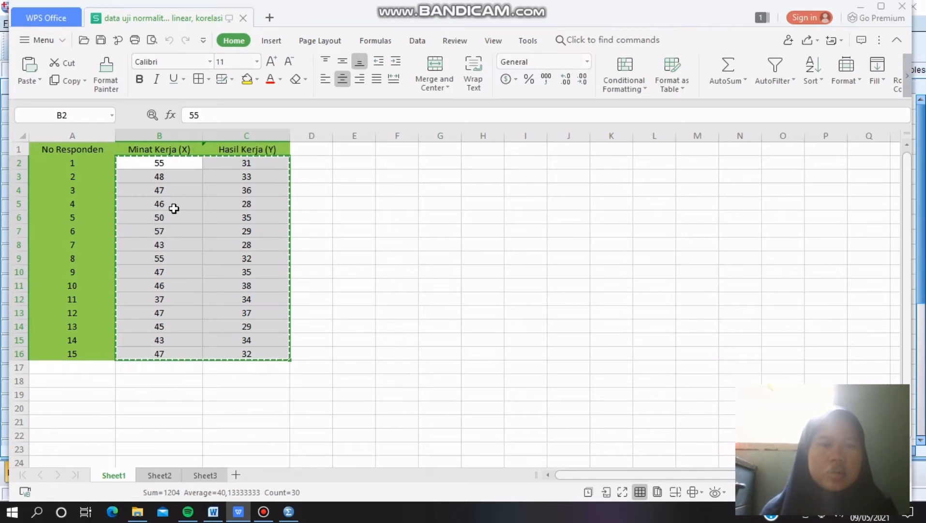
pyautogui.moveTo(161, 162); pyautogui.dragTo(232, 356)
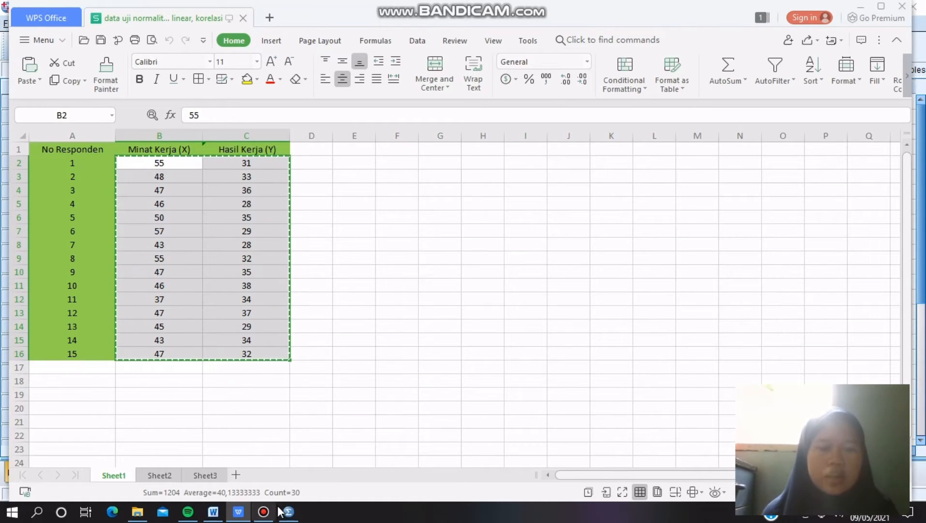
pyautogui.moveTo(289, 511)
pyautogui.click(277, 463)
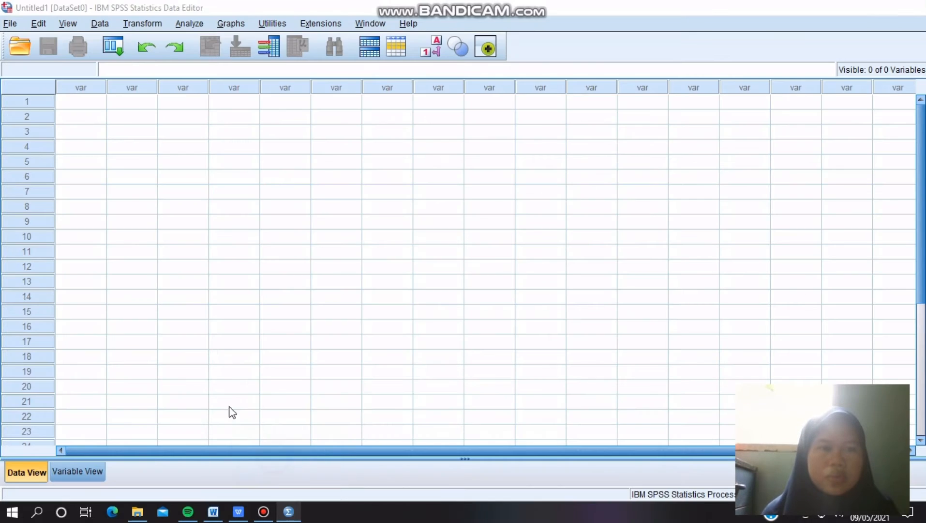
pyautogui.click(87, 105)
pyautogui.write('55.00\t31.00 48.00\t33.00 47.00\t36.00 46.00\t28.00 50.00\t35.00 57.00\t29.00 43.00\t28.00 55.00\t32.00 47.00\t35.00 46.00\t38.00 37.00\t34.00 47.00\t37.00 45.00\t29.00 43.00\t34.00 47.00\t32.00')
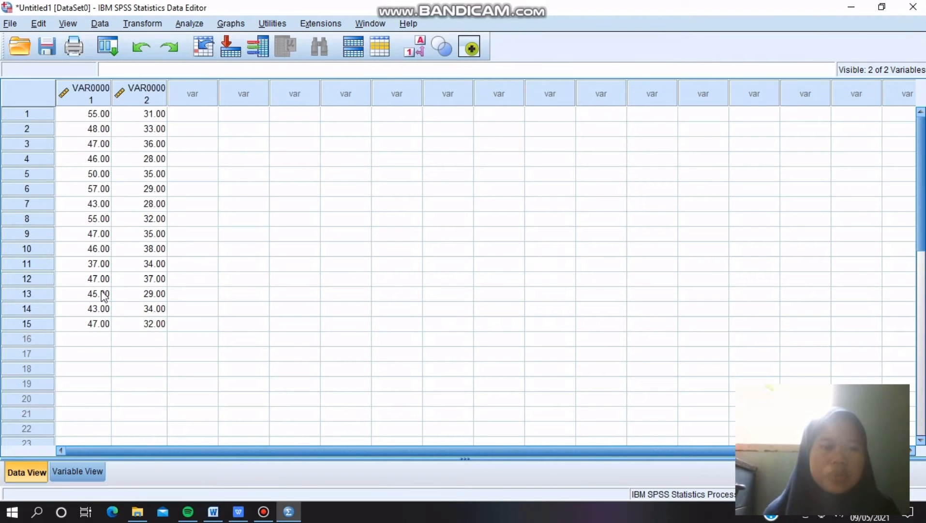
# Rename VAR00001 to X and VAR00002 to Y in the variable definitions.
pyautogui.click(82, 475)
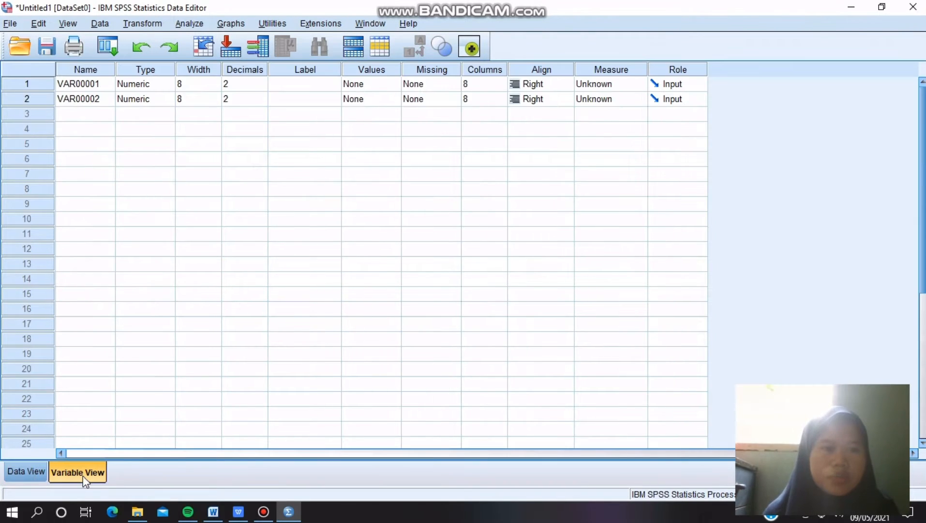
pyautogui.click(92, 84)
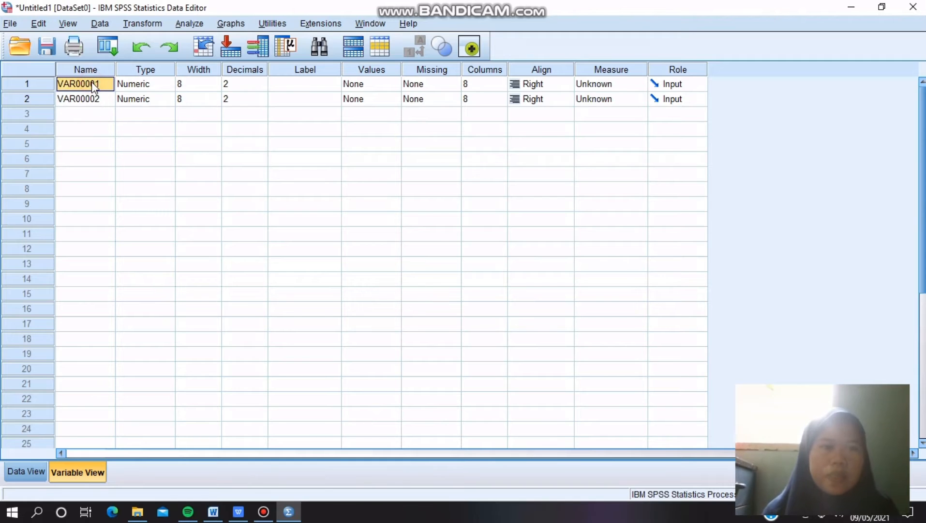
pyautogui.write('X')
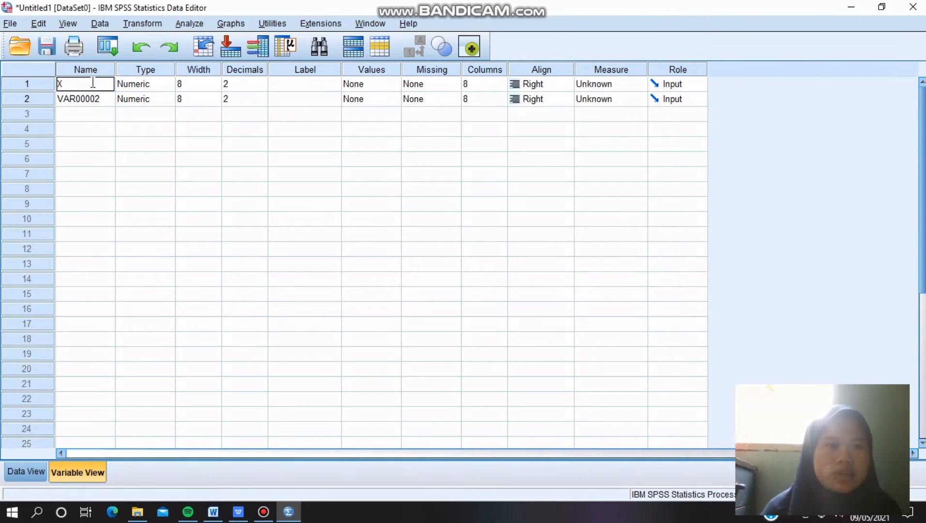
pyautogui.click(100, 99)
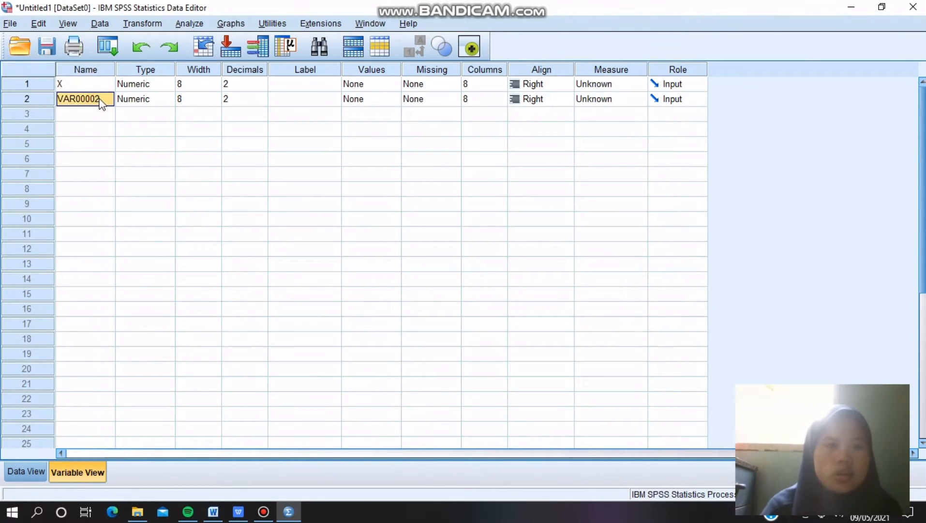
pyautogui.write('Y')
# Label variable X as MINAT KERJA and variable Y as HASIL KERJA.
pyautogui.click(292, 82)
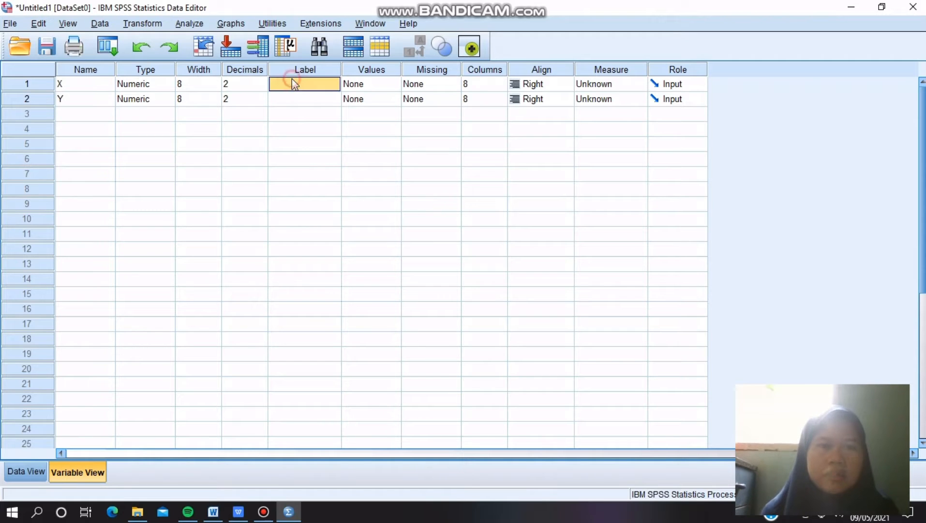
pyautogui.write('MINAT')
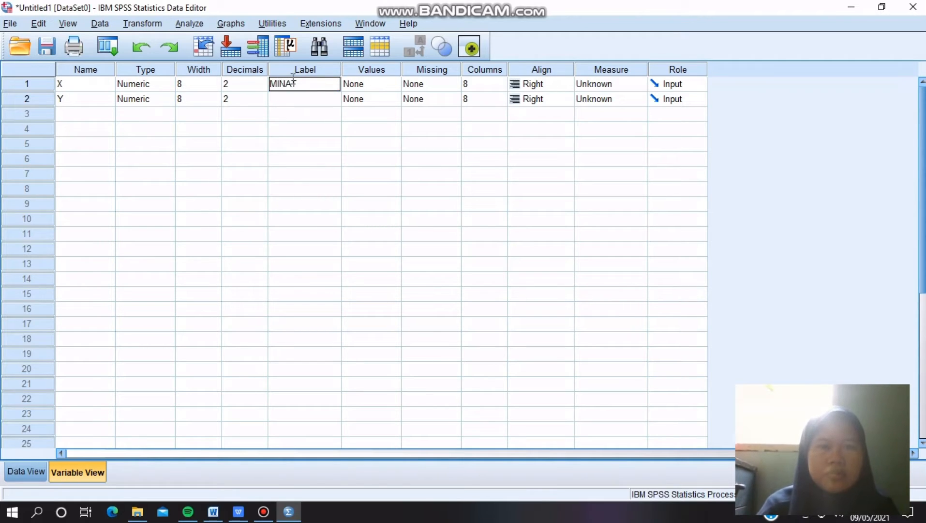
pyautogui.write(' KERJA')
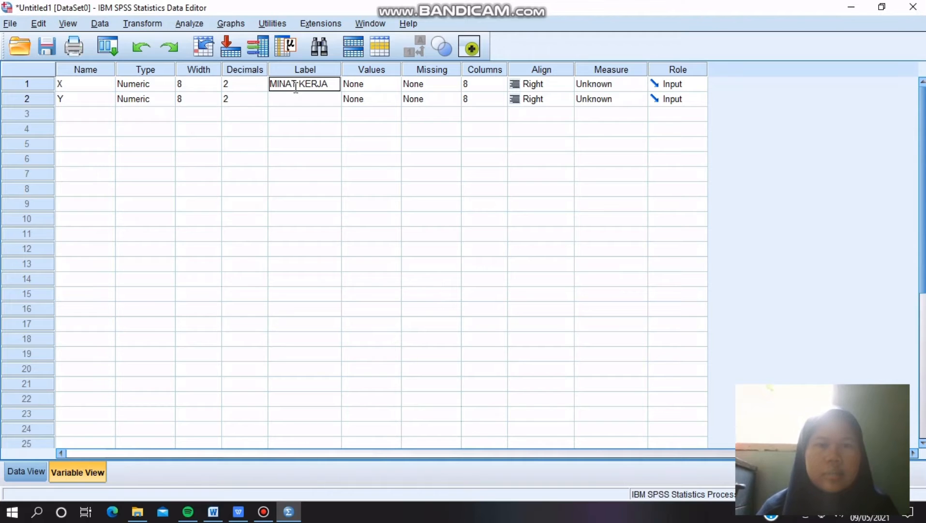
pyautogui.click(296, 99)
pyautogui.write('HASI')
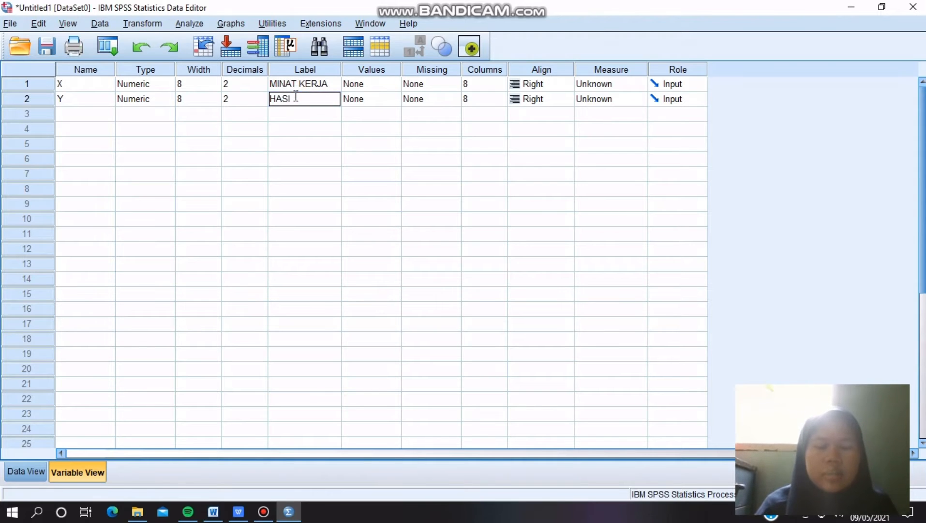
pyautogui.write('L KERJA')
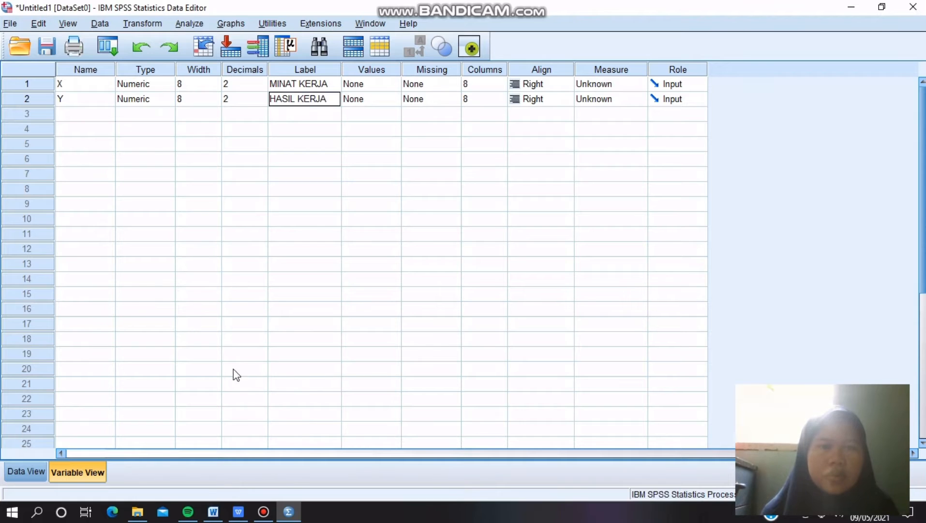
# Set up a Compare Means analysis in the data view with HASIL KERJA [Y] as dependent and MINAT KERJA [X] as independent variable.
pyautogui.click(37, 478)
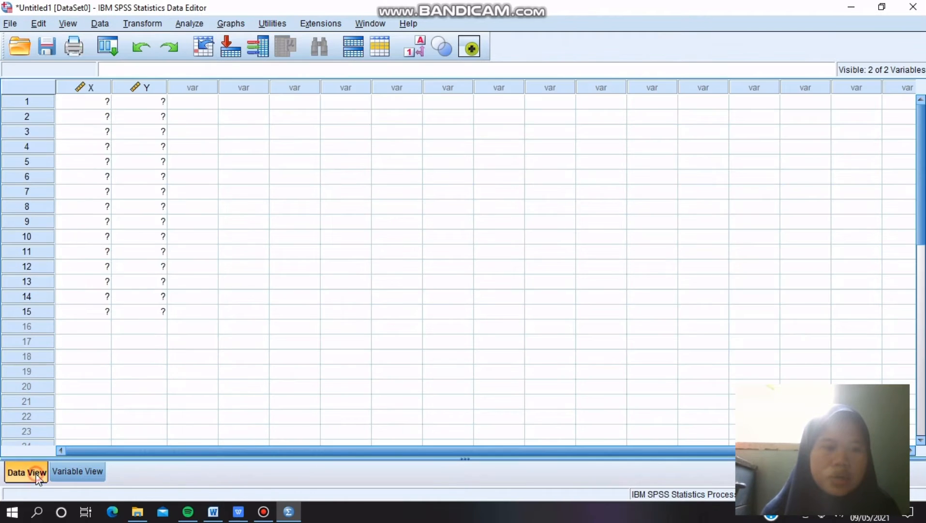
pyautogui.click(189, 23)
pyautogui.moveTo(221, 88)
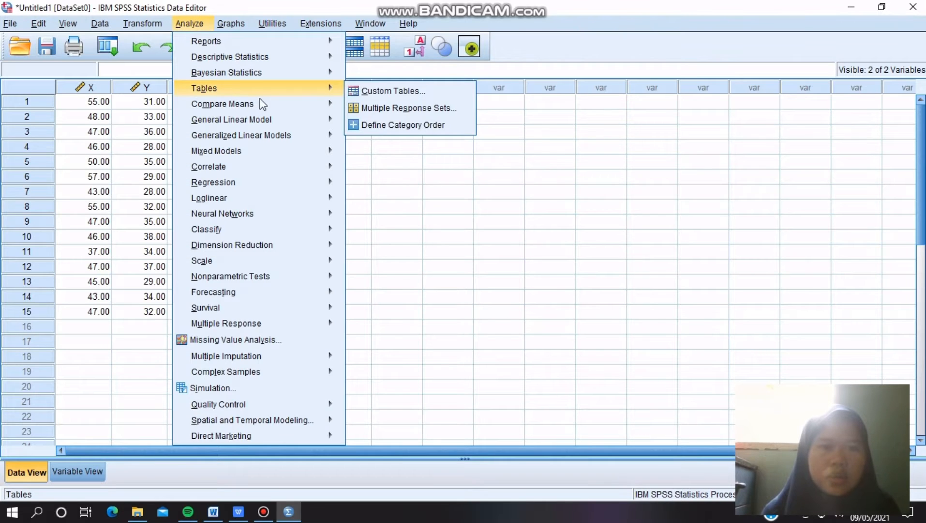
pyautogui.moveTo(268, 101)
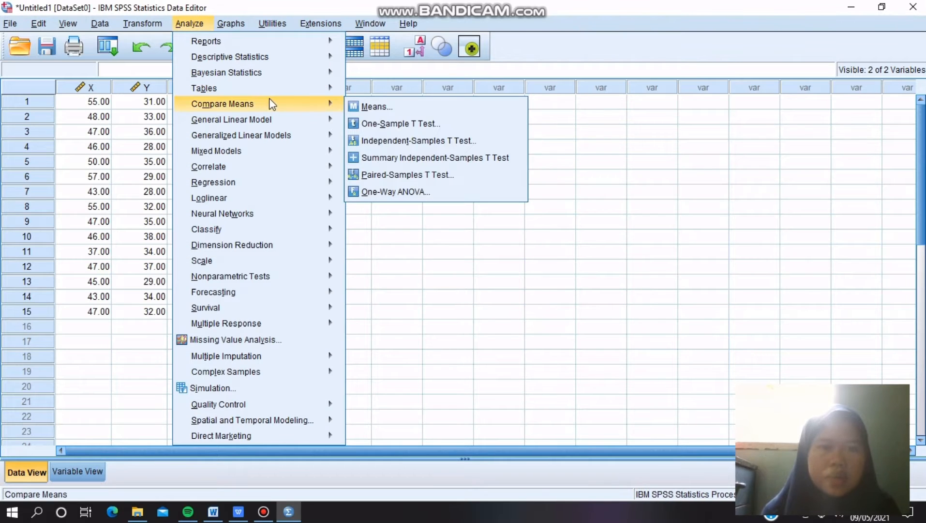
pyautogui.click(374, 108)
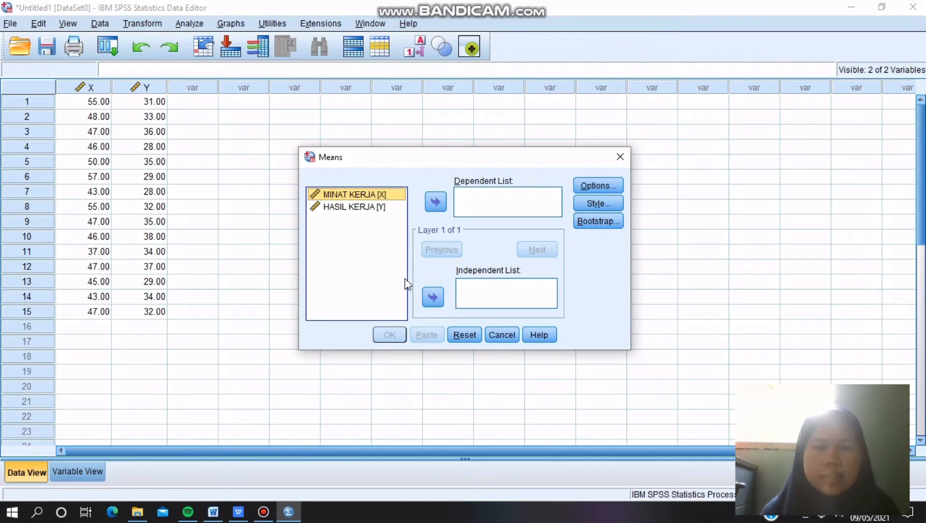
pyautogui.click(433, 296)
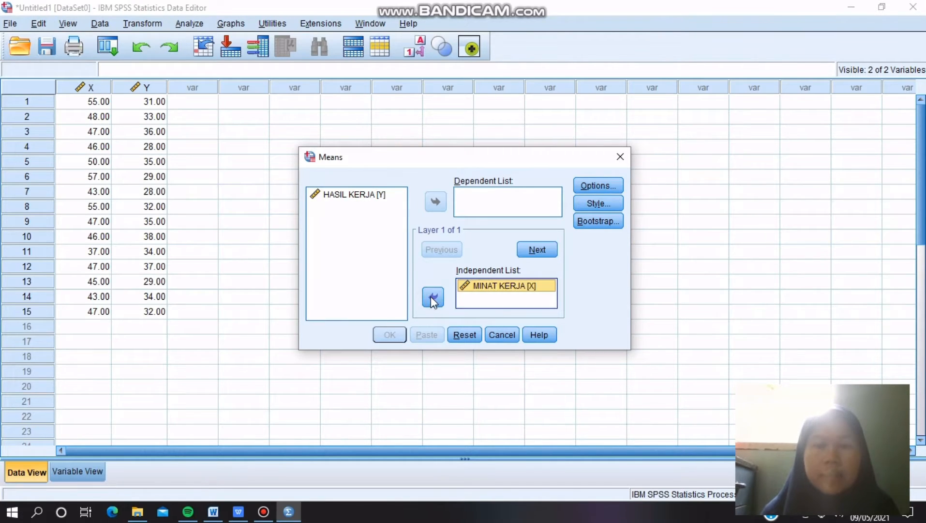
pyautogui.click(352, 194)
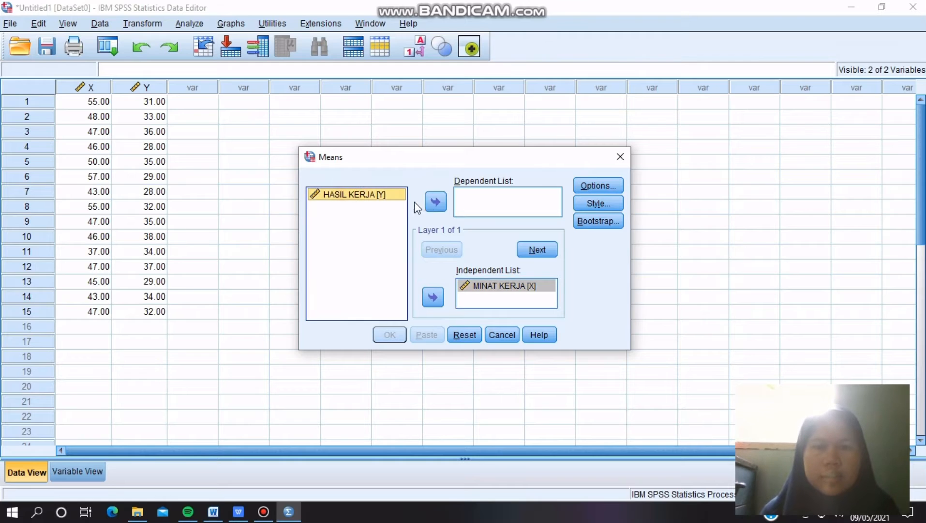
pyautogui.click(435, 201)
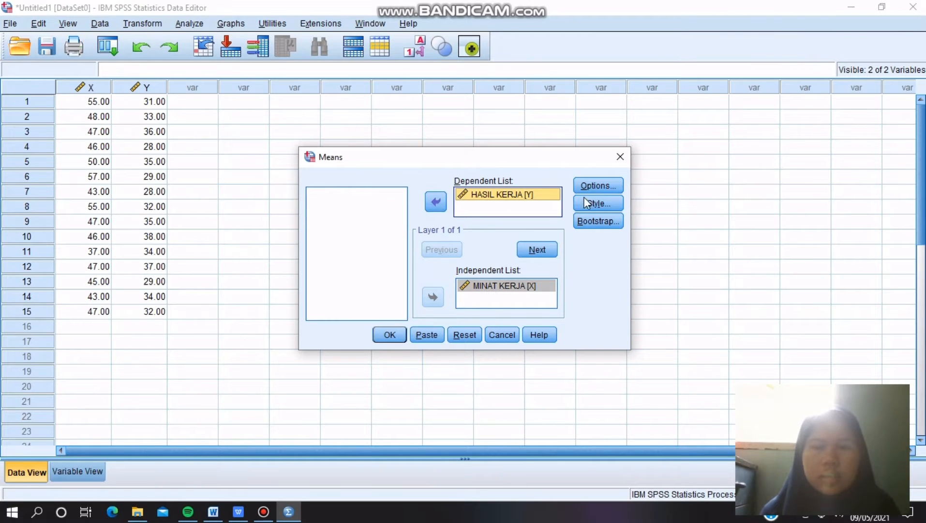
# Enable the test for linearity in the Means options and run the analysis.
pyautogui.click(600, 185)
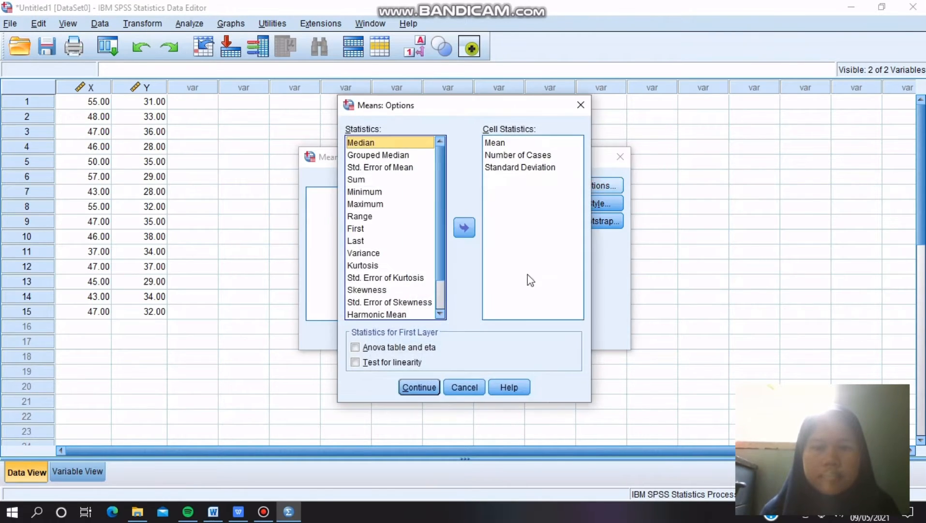
pyautogui.click(356, 364)
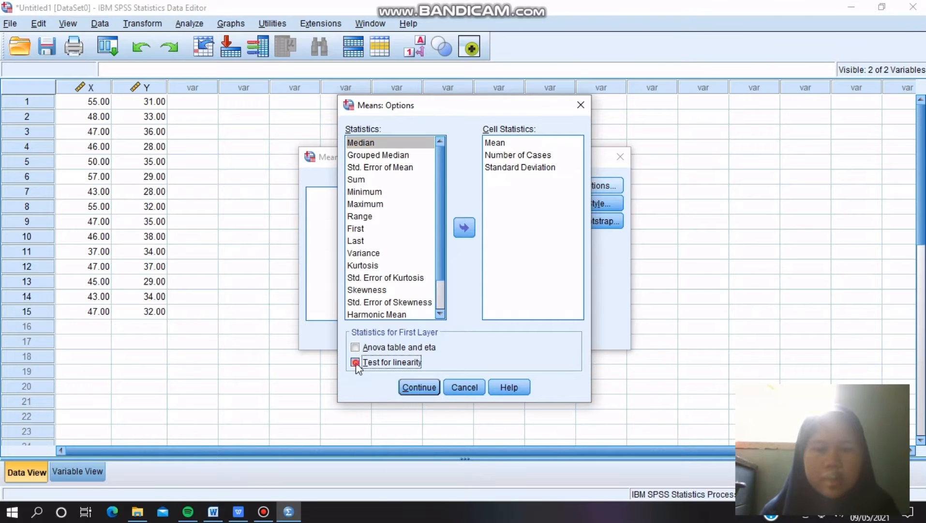
pyautogui.click(419, 387)
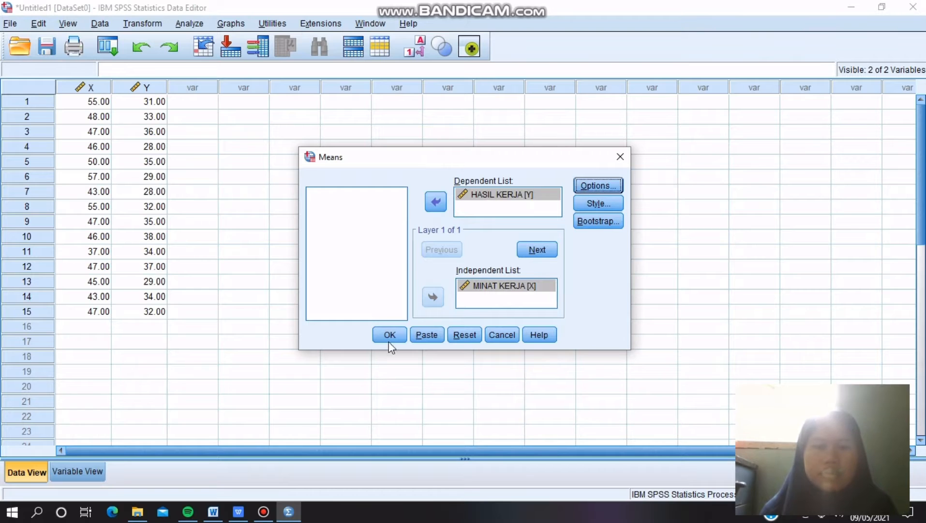
pyautogui.click(385, 335)
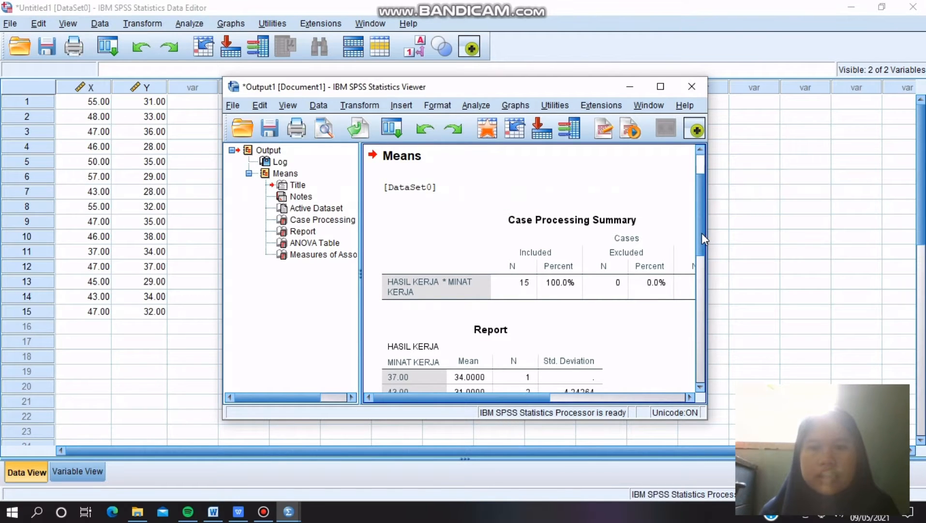
# Examine the ANOVA table's Deviation from Linearity row and compare it with the linearity decision rules in the Word document.
pyautogui.moveTo(701, 234); pyautogui.dragTo(701, 345)
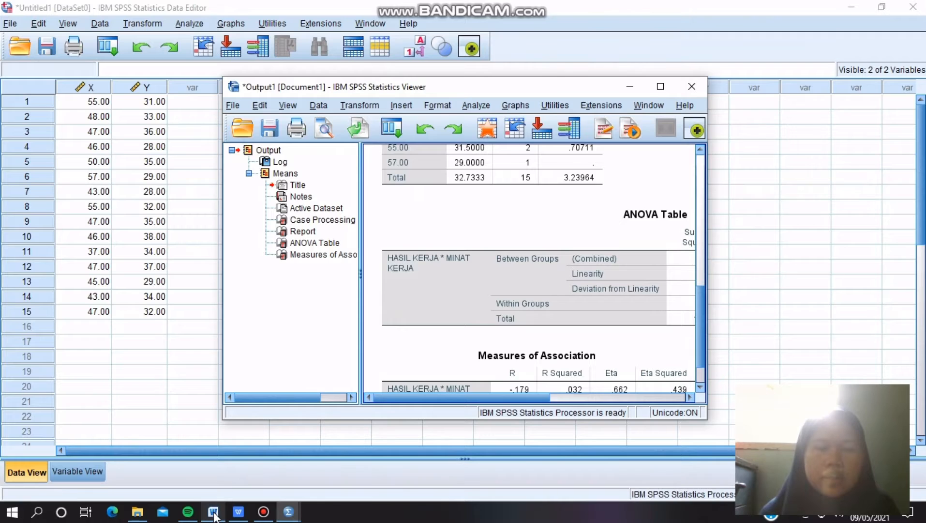
pyautogui.click(218, 465)
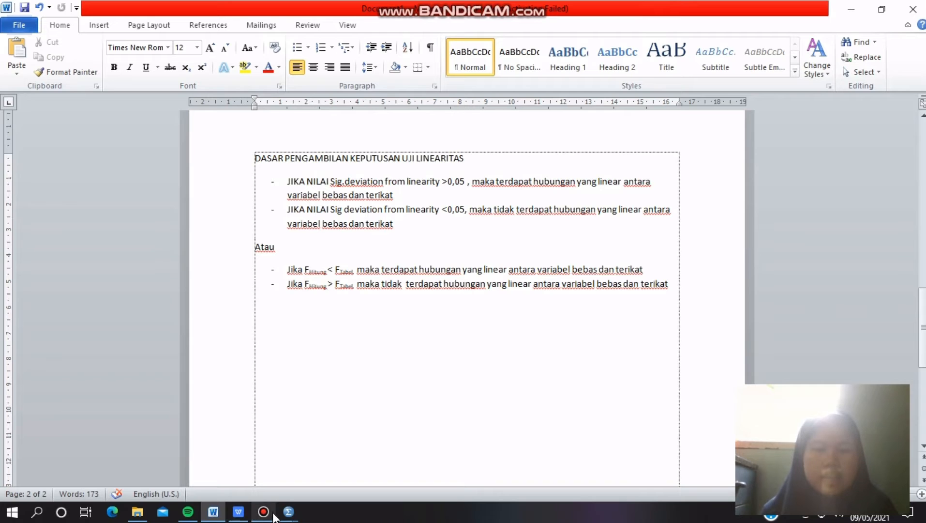
pyautogui.moveTo(289, 511)
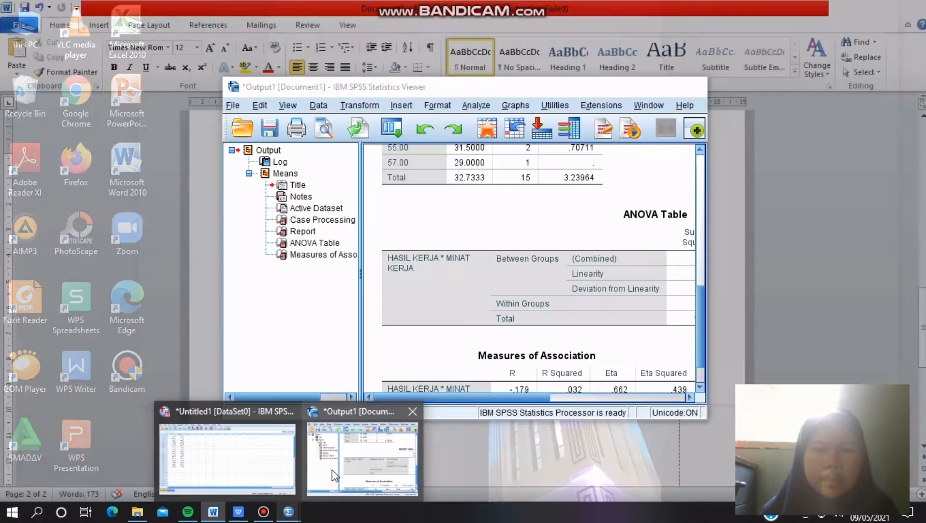
pyautogui.click(332, 469)
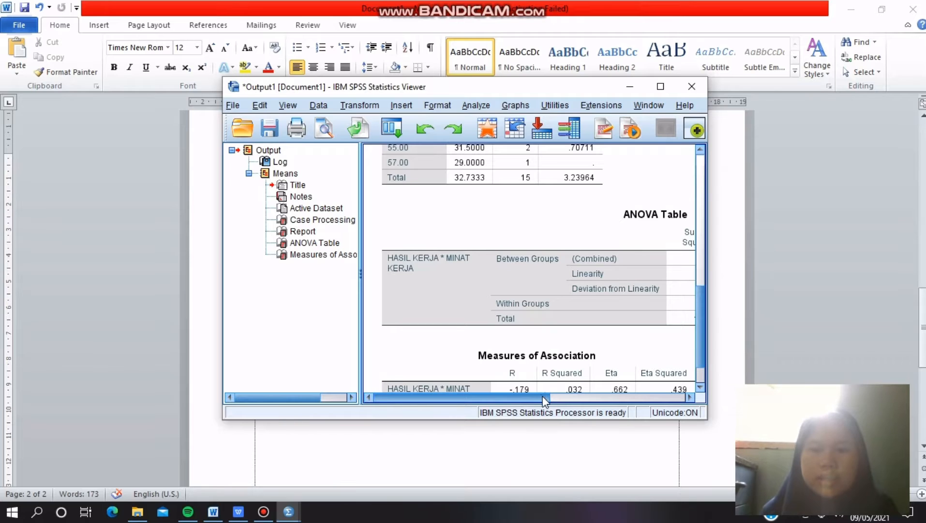
pyautogui.moveTo(544, 398); pyautogui.dragTo(688, 383)
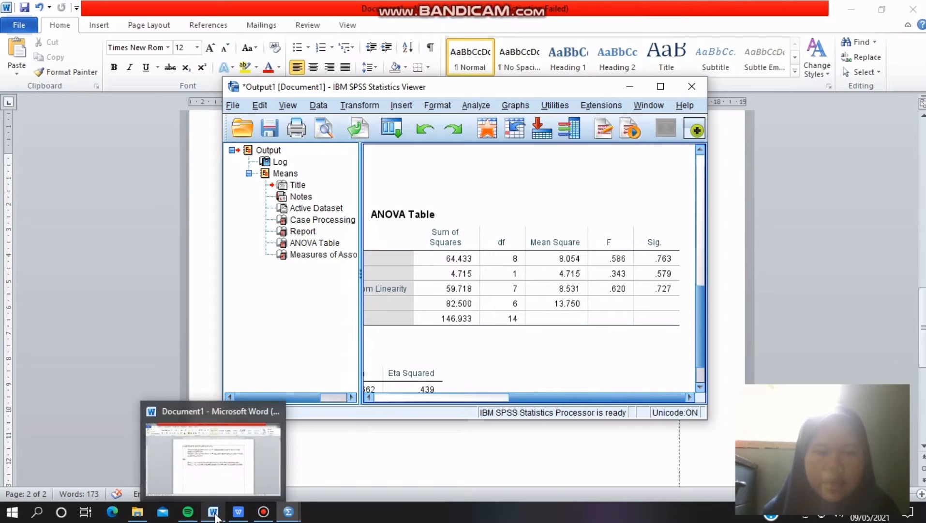
pyautogui.click(218, 472)
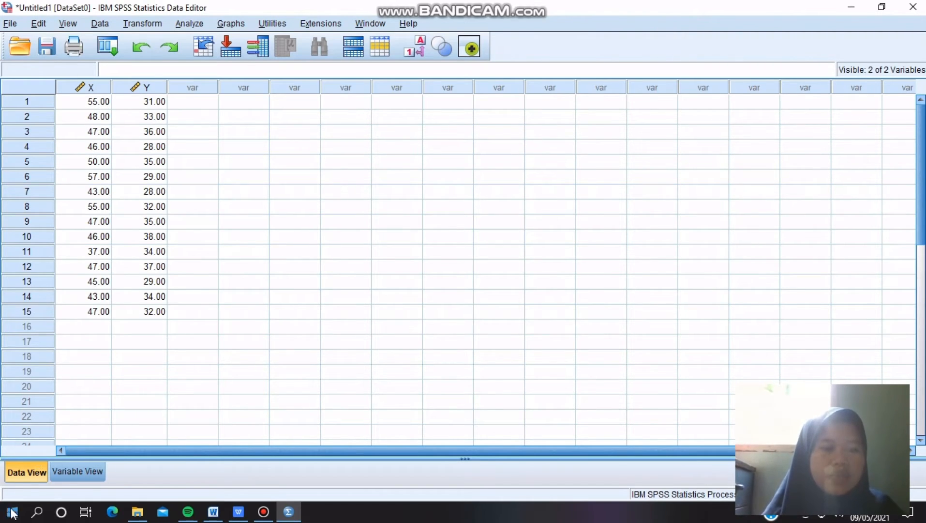
# Check the X and Y variable definitions and run a two-tailed Pearson bivariate correlation between MINAT KERJA and HASIL KERJA.
pyautogui.click(75, 472)
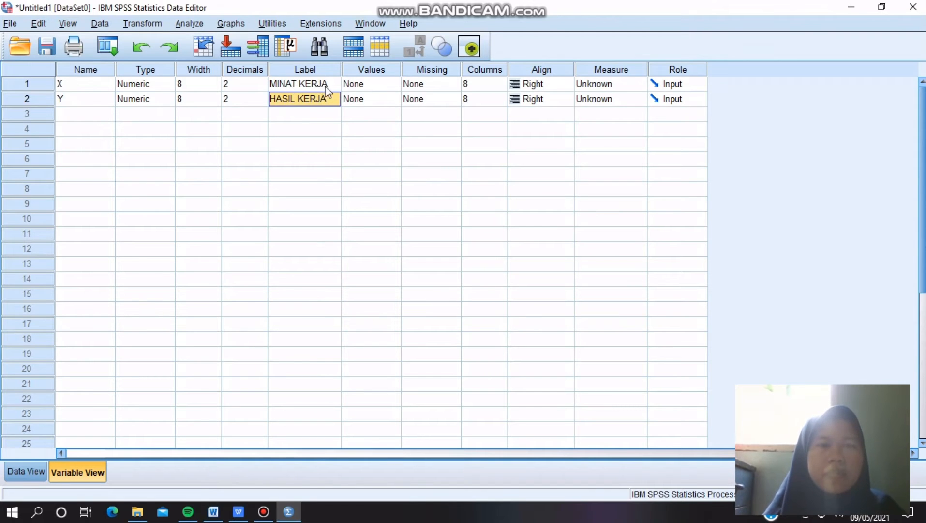
pyautogui.click(26, 471)
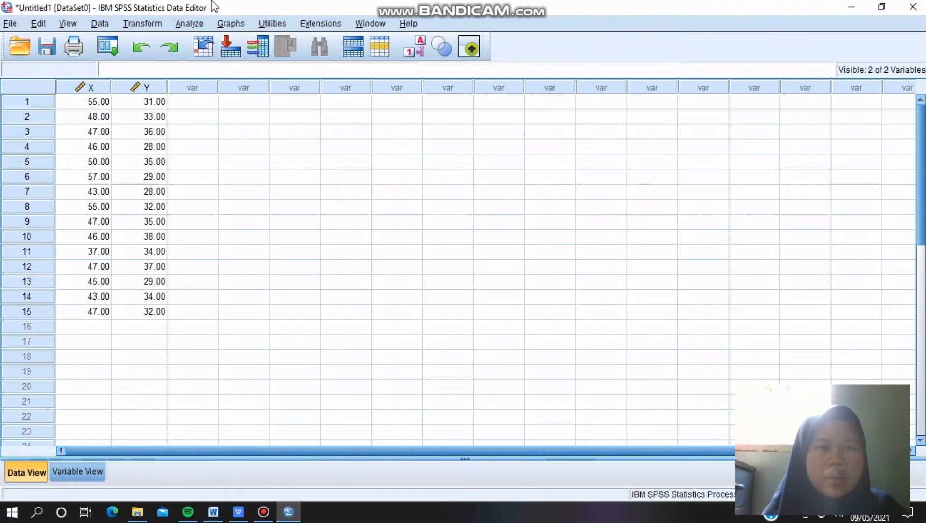
pyautogui.click(189, 24)
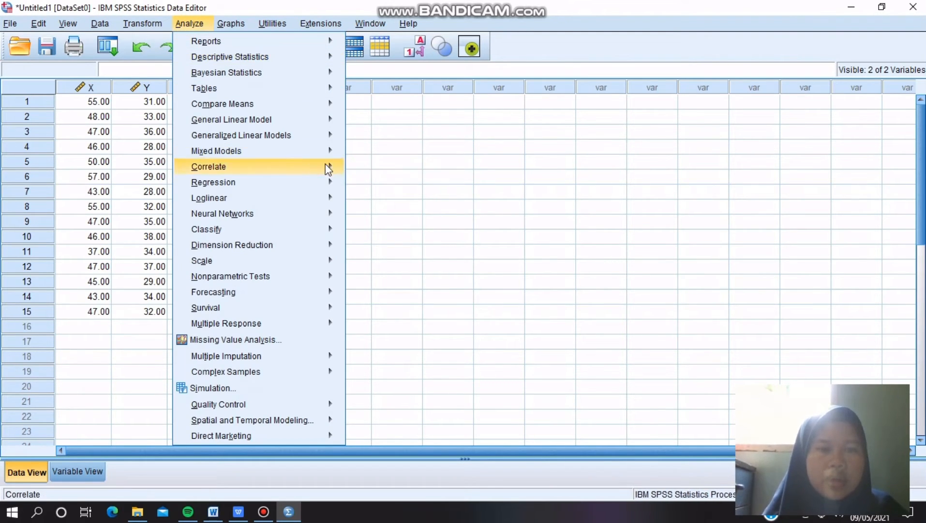
pyautogui.moveTo(327, 166)
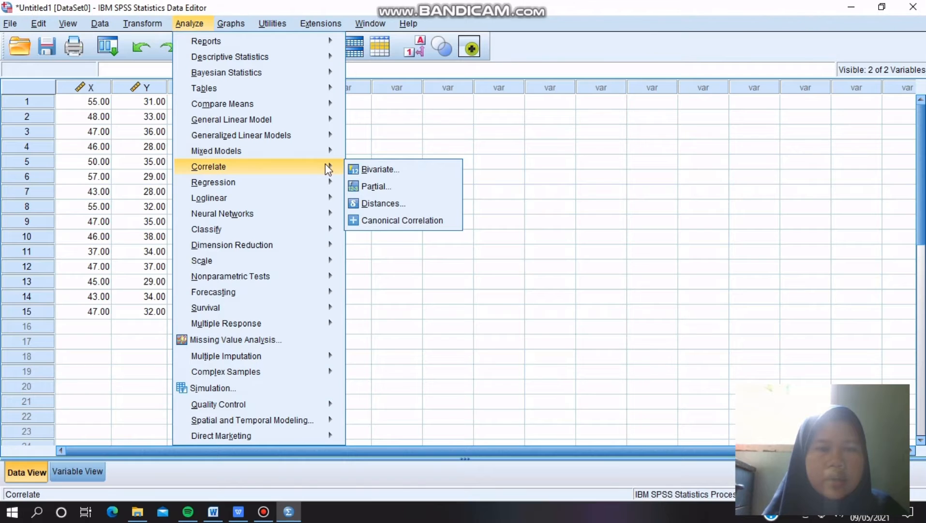
pyautogui.click(398, 175)
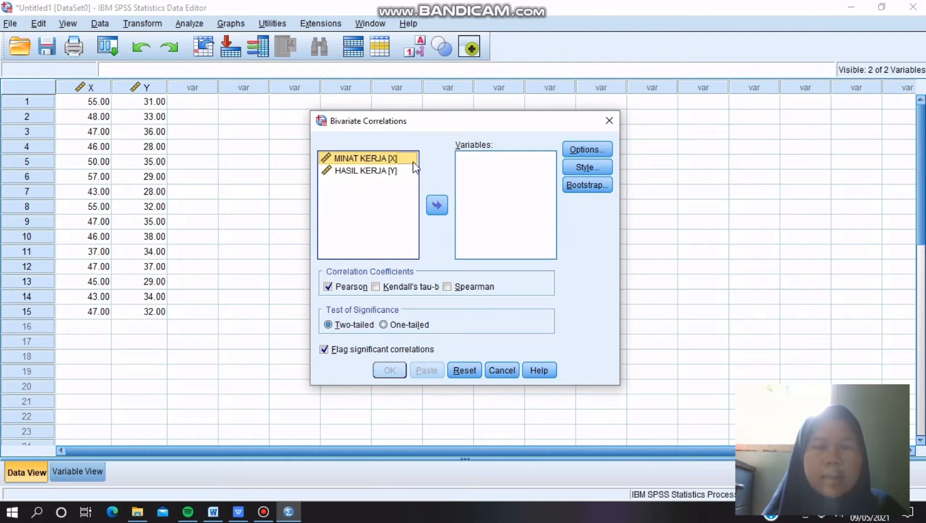
pyautogui.click(438, 206)
pyautogui.click(386, 161)
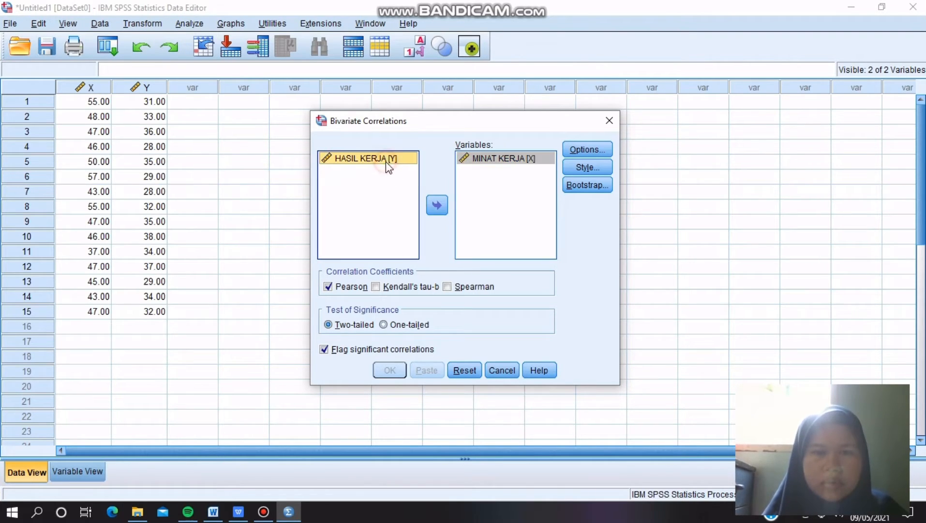
pyautogui.click(437, 205)
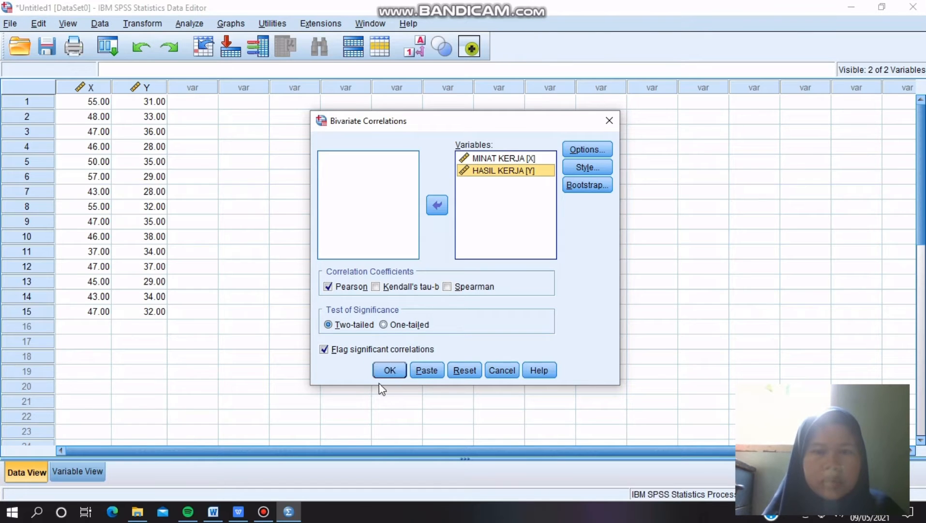
pyautogui.click(387, 371)
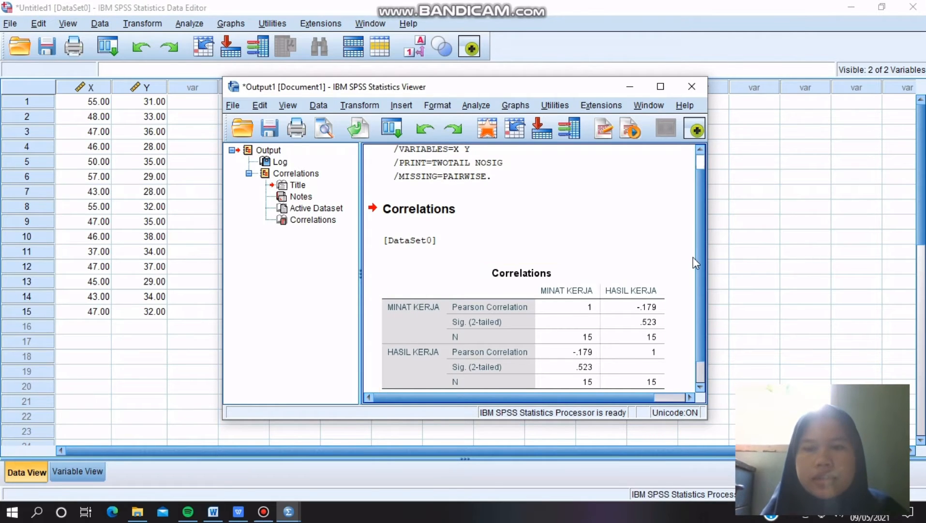
# Examine the Correlations table and compare it with the correlation decision rules and relationship-strength guidelines in the Word document.
pyautogui.scroll(-2, 700, 194)
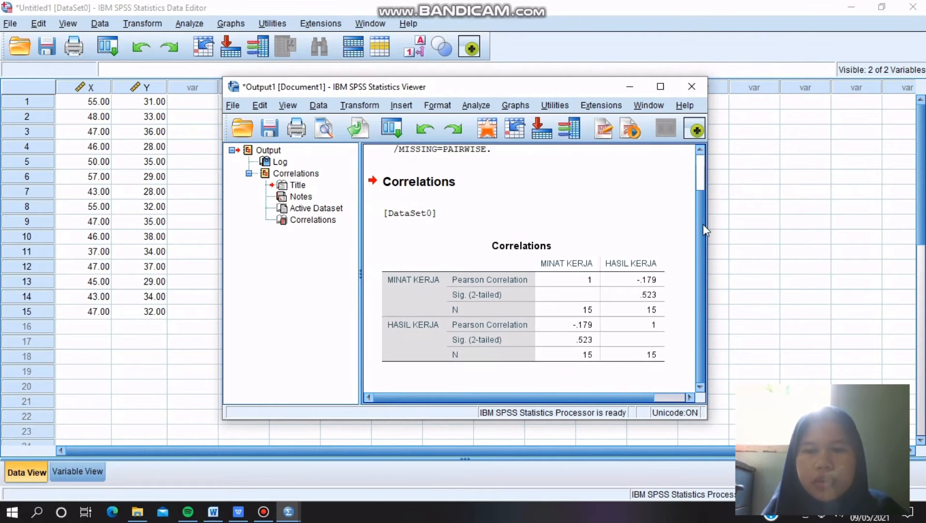
pyautogui.click(580, 263)
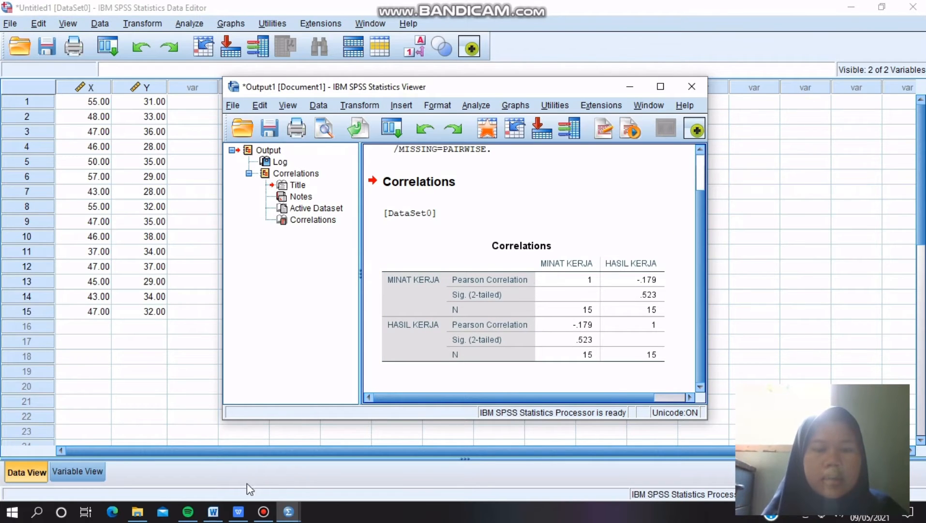
pyautogui.moveTo(216, 512)
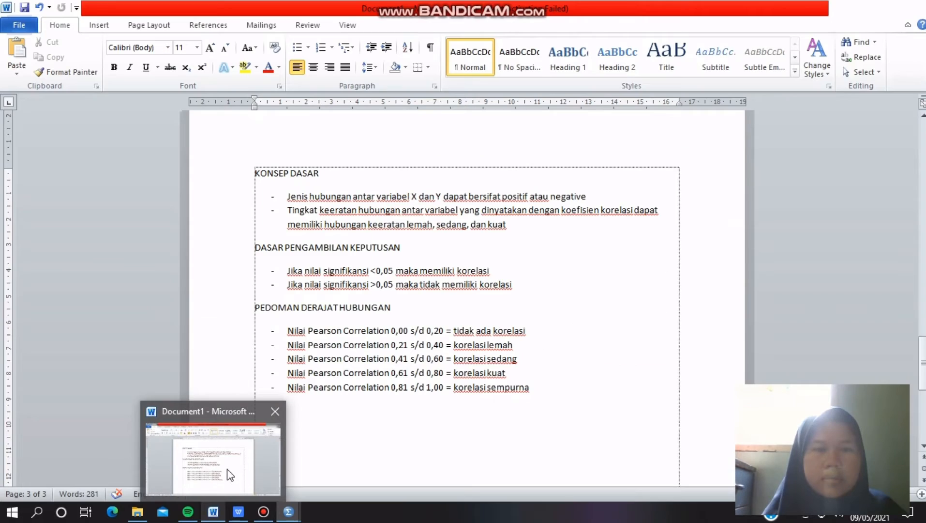
pyautogui.click(229, 474)
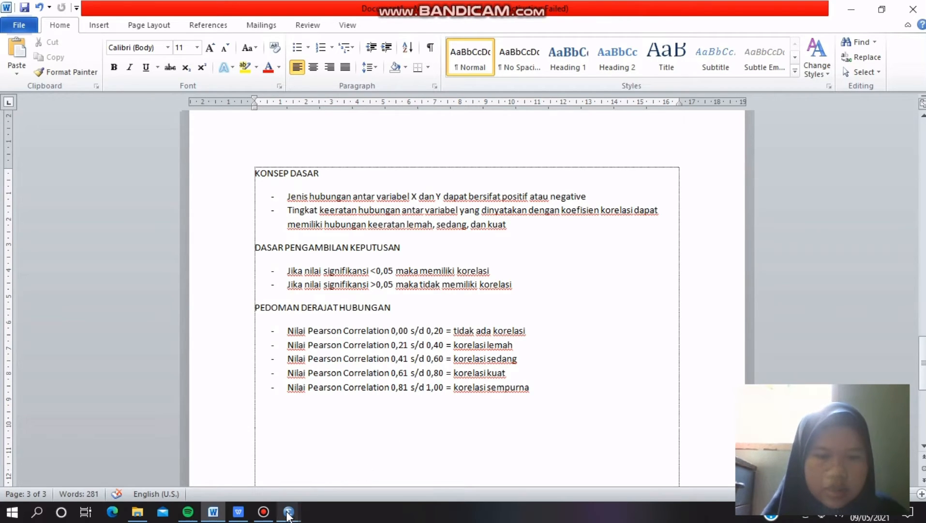
pyautogui.moveTo(289, 514)
pyautogui.moveTo(341, 465)
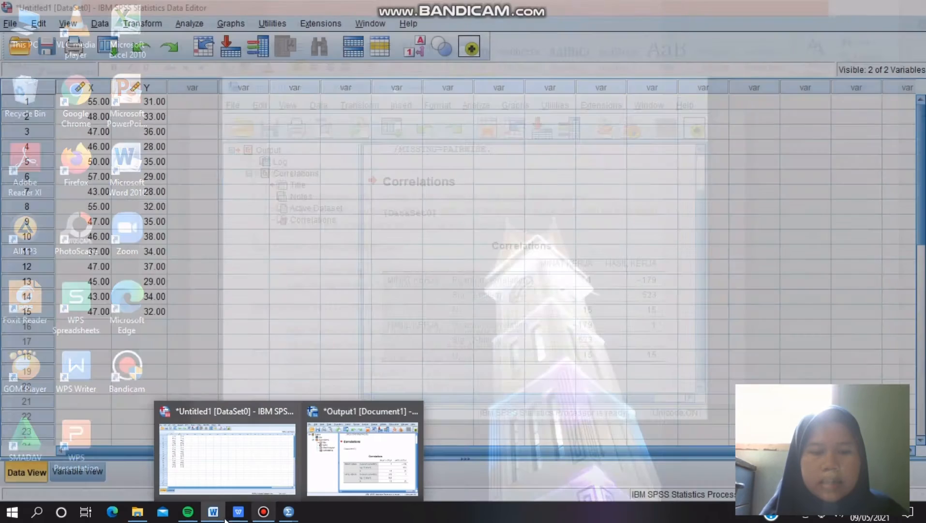
pyautogui.moveTo(216, 515)
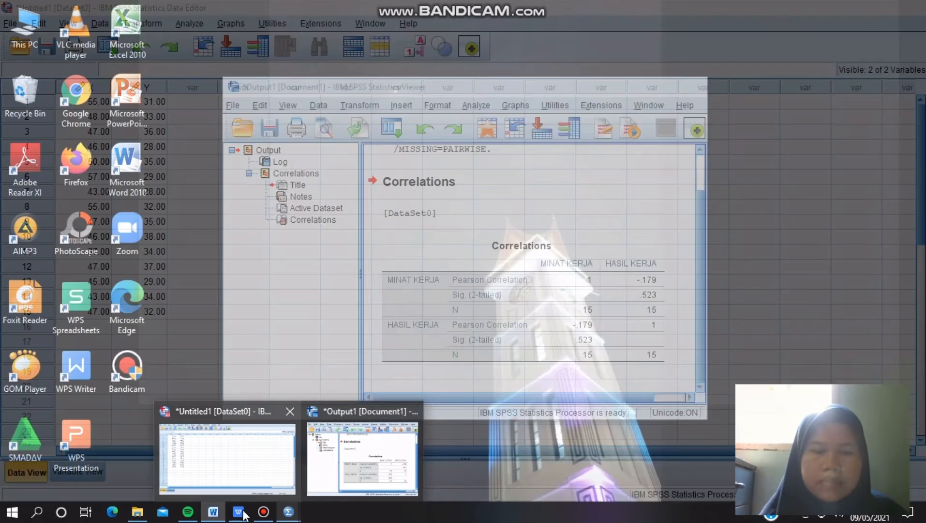
pyautogui.moveTo(216, 514)
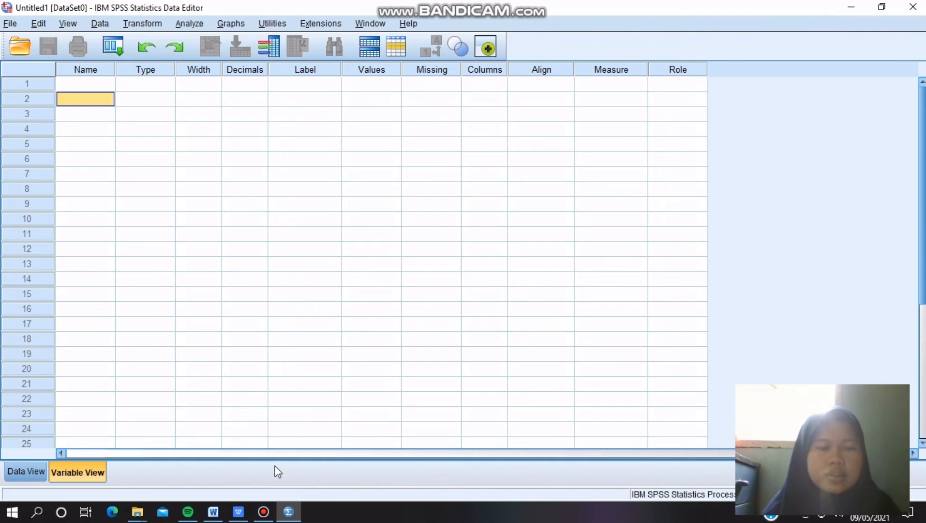
# Switch to the WPS workbook data uji homogenitas.xlsx and look over the Program A and Program B scores and their codes.
pyautogui.moveTo(236, 514)
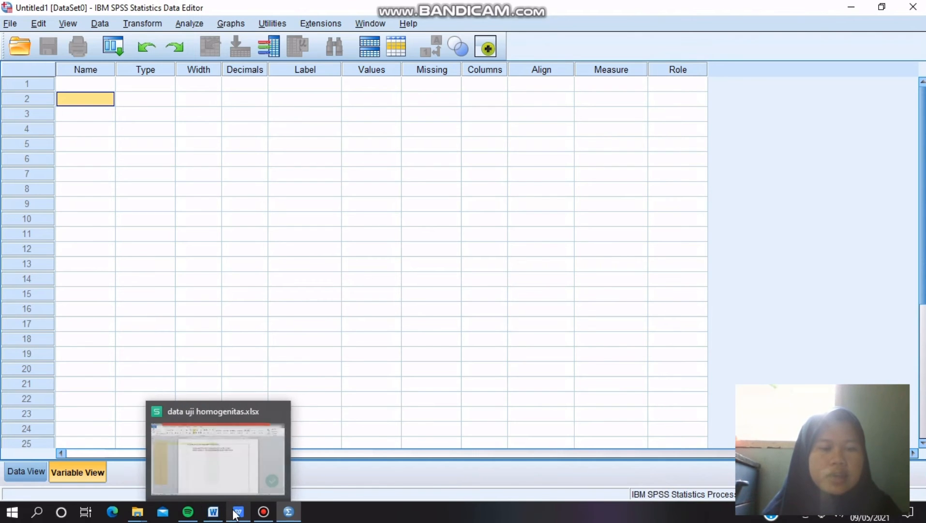
pyautogui.click(234, 472)
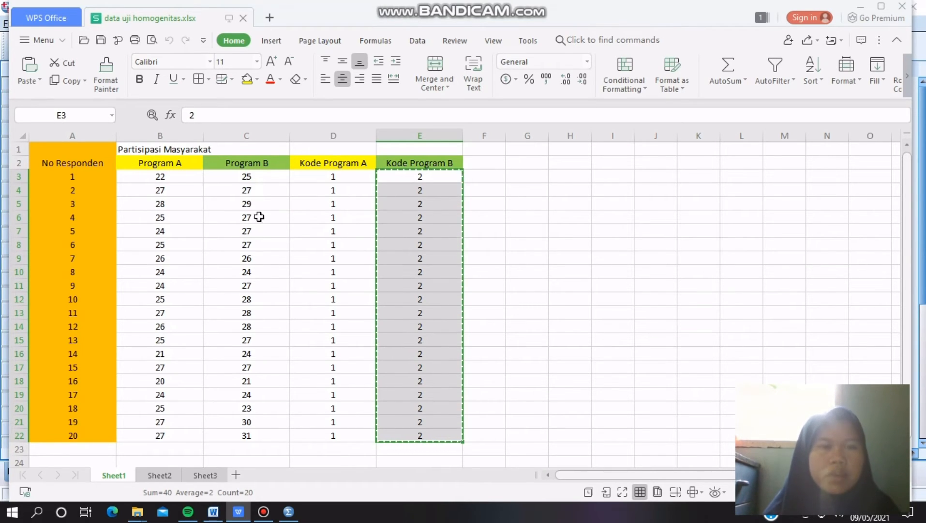
pyautogui.moveTo(291, 513)
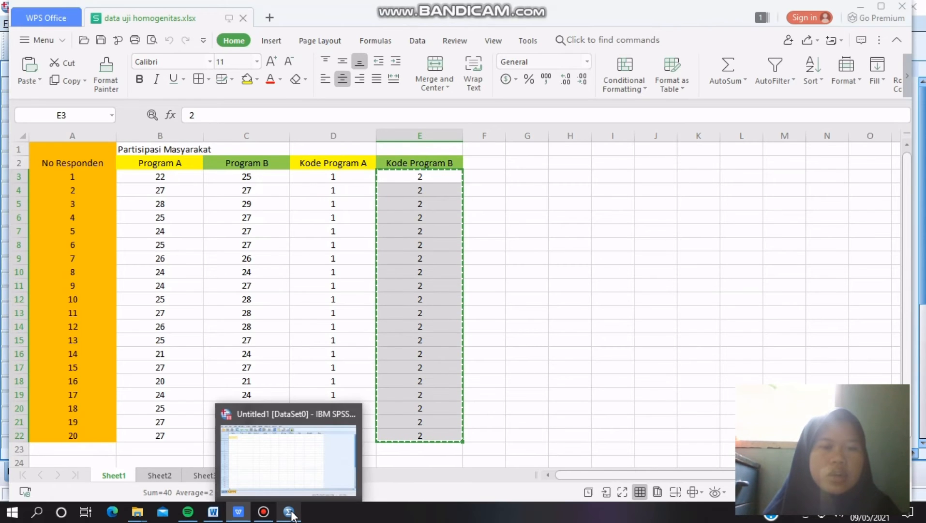
# Switch to the empty SPSS Data Editor and define two variables named Partisipasi and Program.
pyautogui.click(279, 463)
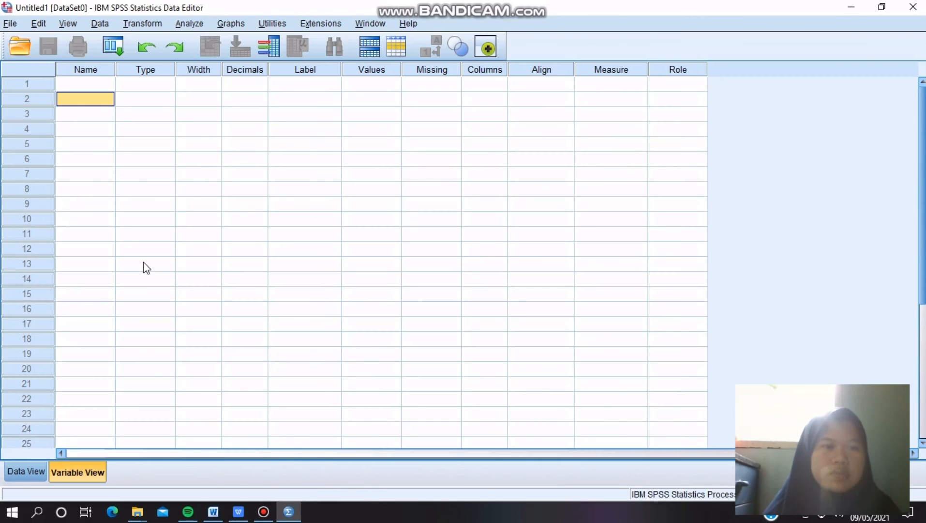
pyautogui.click(75, 83)
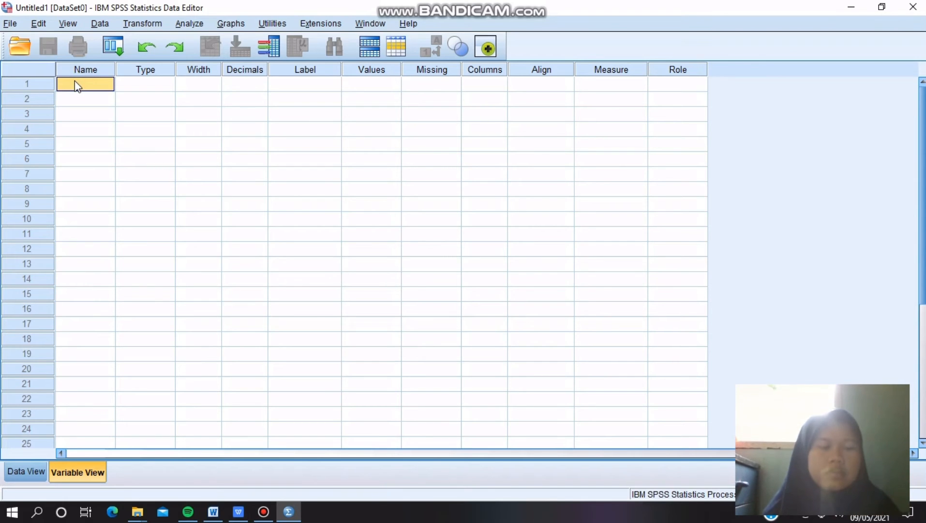
pyautogui.click(76, 82)
pyautogui.write('Partisipasi')
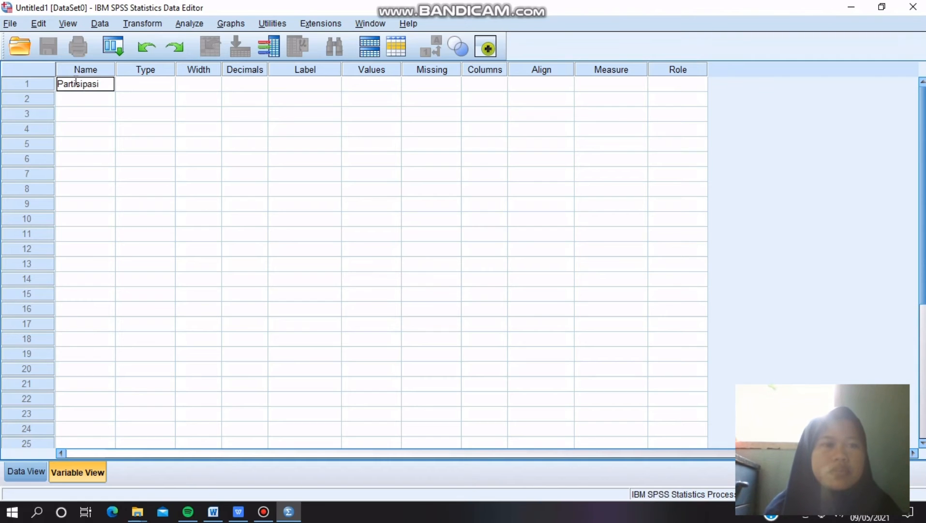
pyautogui.click(79, 99)
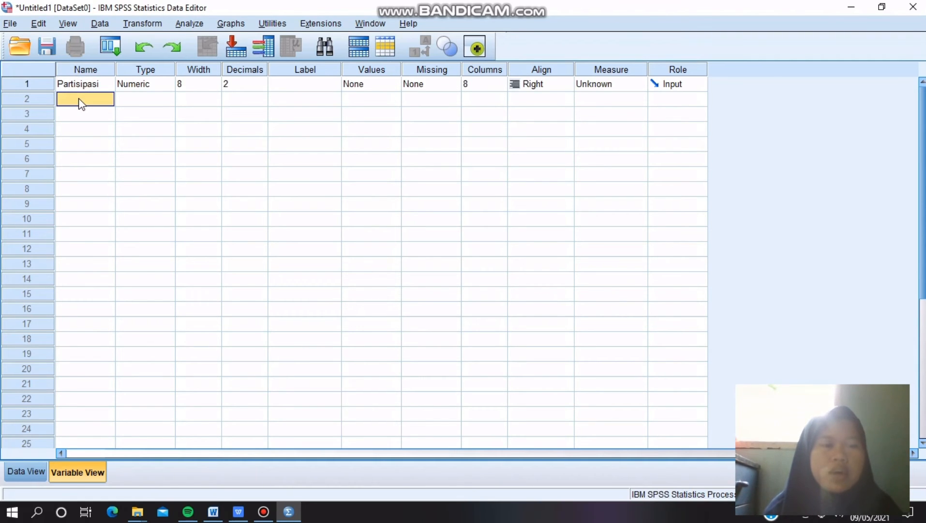
pyautogui.click(80, 98)
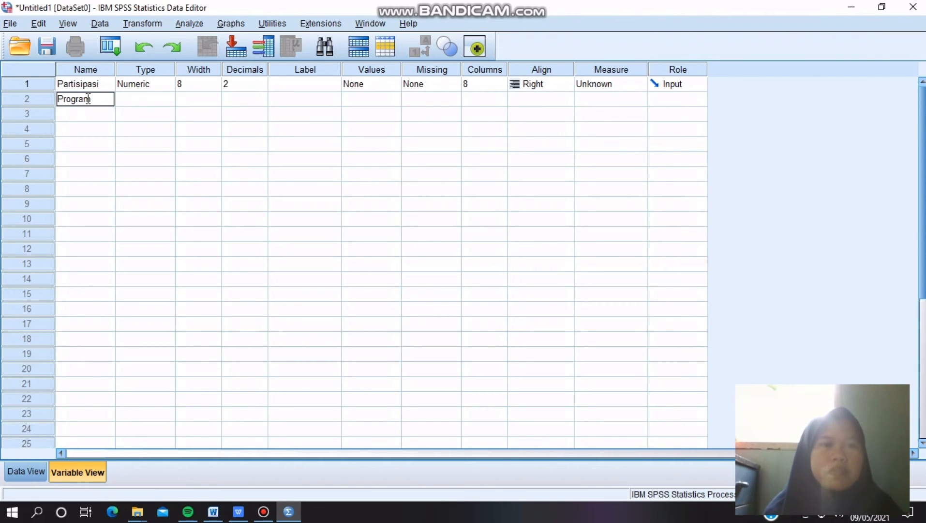
# Label the two variables Partisipasi Masyarakat and Program, and set the decimals of both to 0.
pyautogui.click(278, 86)
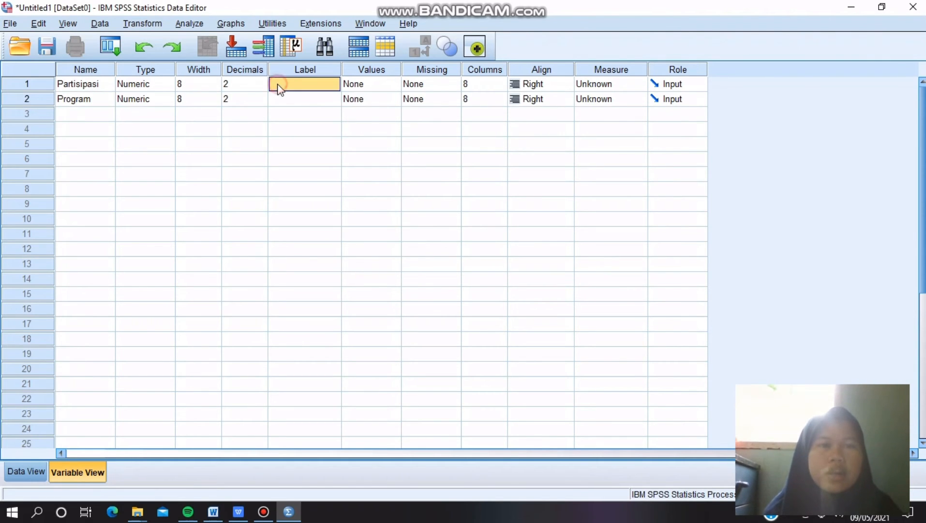
pyautogui.click(279, 85)
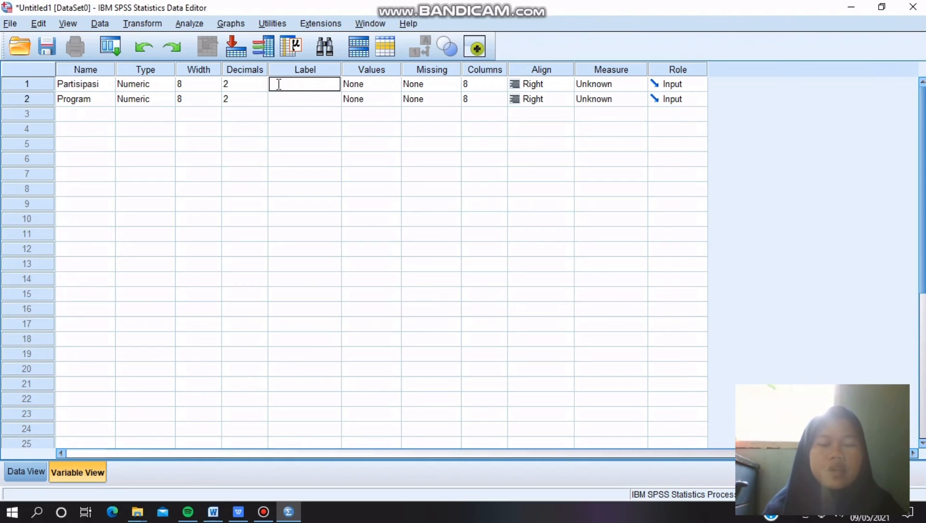
pyautogui.write('Partisipasi')
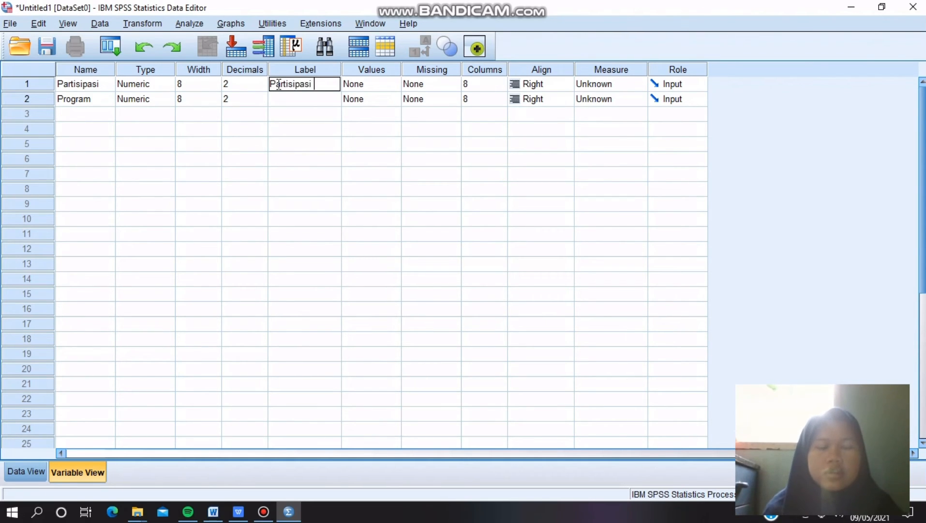
pyautogui.write(' Masyarakat')
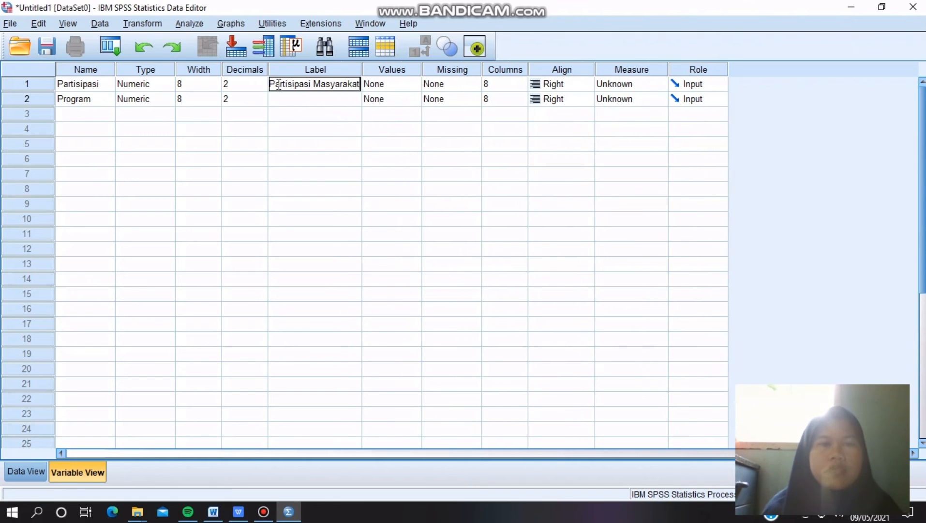
pyautogui.click(280, 101)
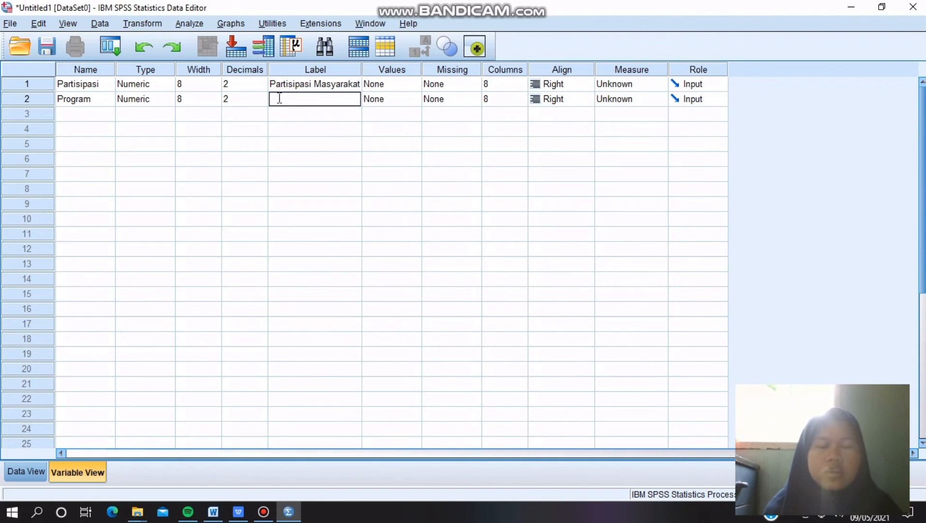
pyautogui.write('Program')
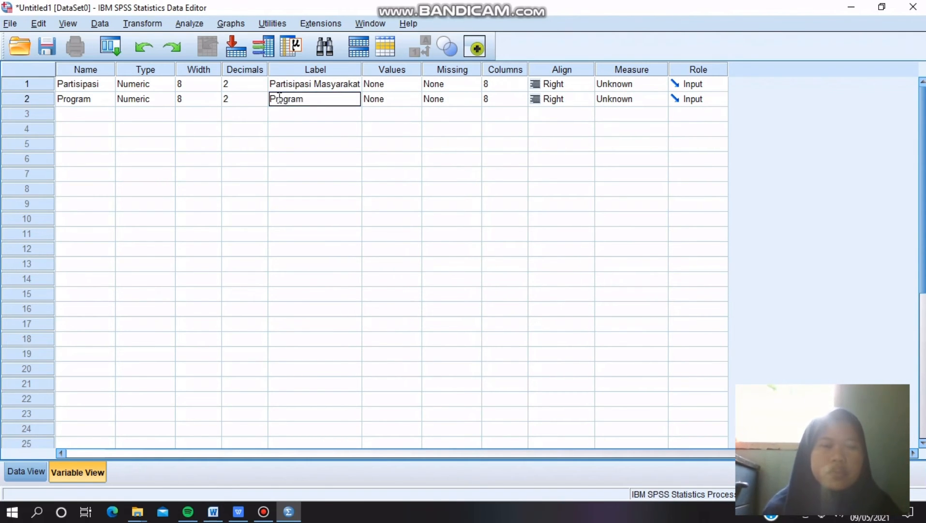
pyautogui.click(248, 86)
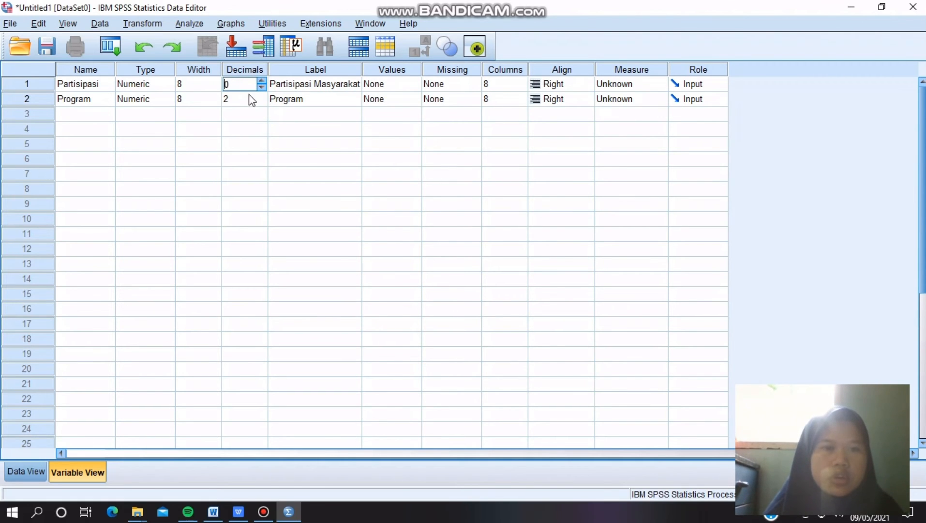
pyautogui.click(246, 101)
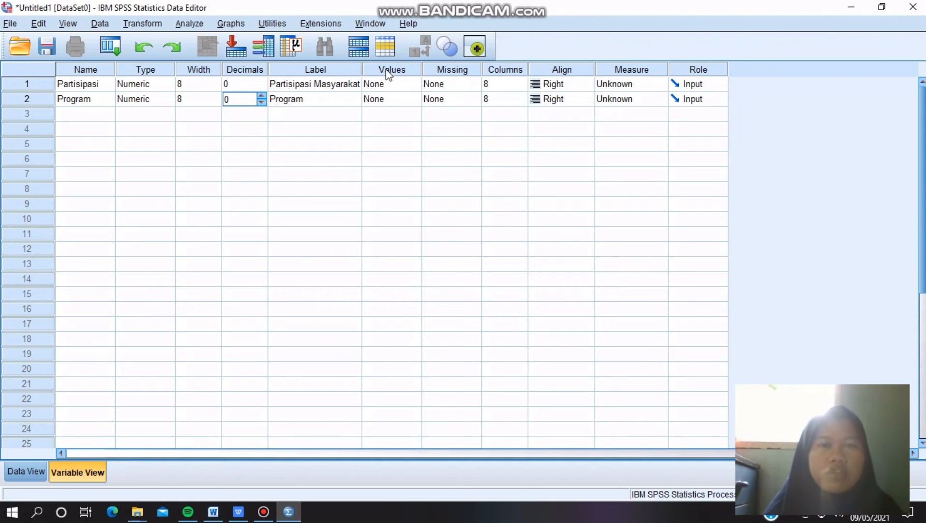
# Add a value label to the Program variable that defines 1 as Program A.
pyautogui.click(402, 104)
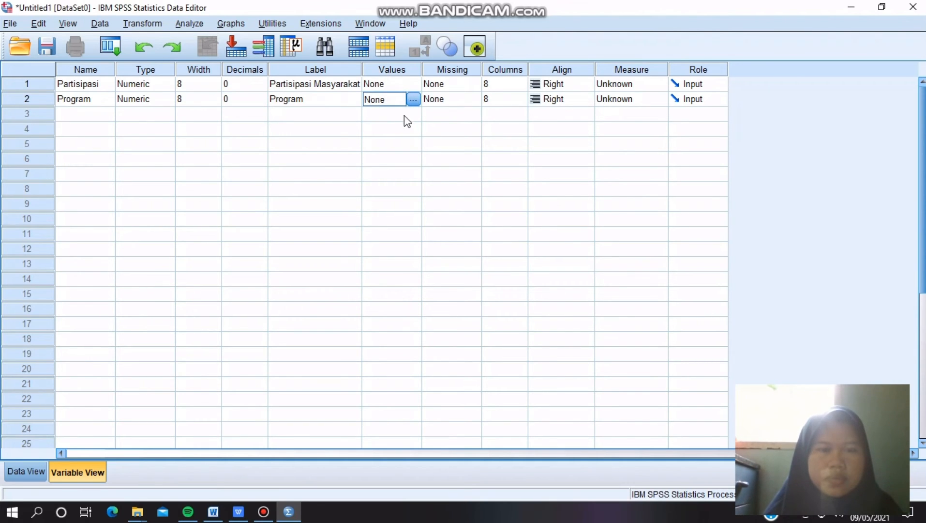
pyautogui.click(413, 100)
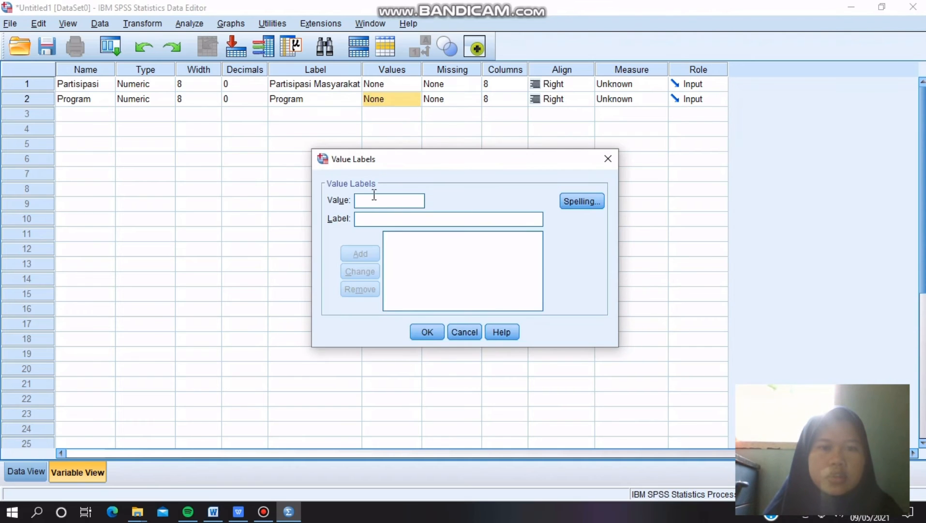
pyautogui.write('1')
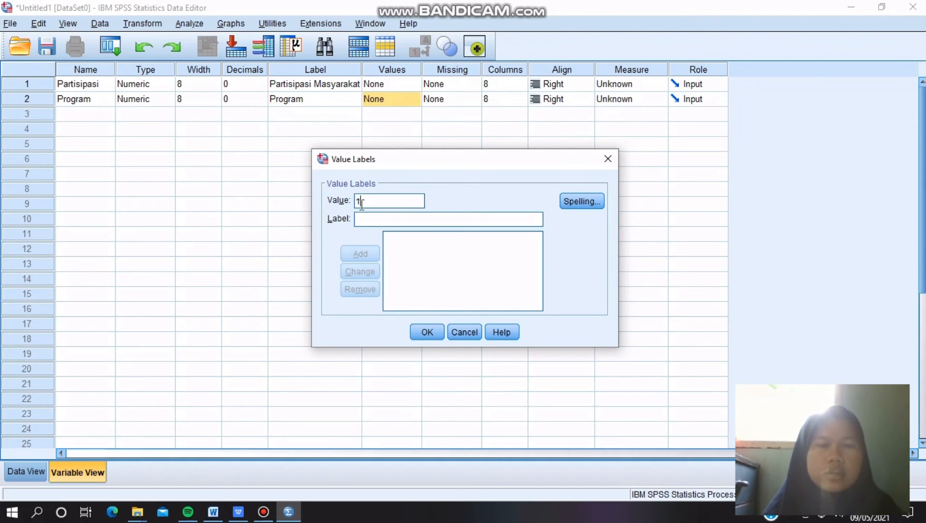
pyautogui.click(360, 218)
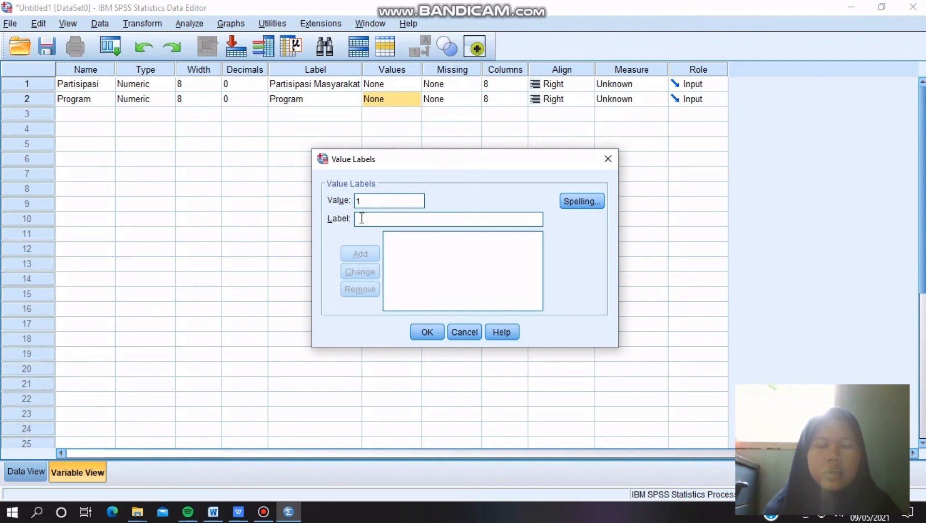
pyautogui.write('Program A')
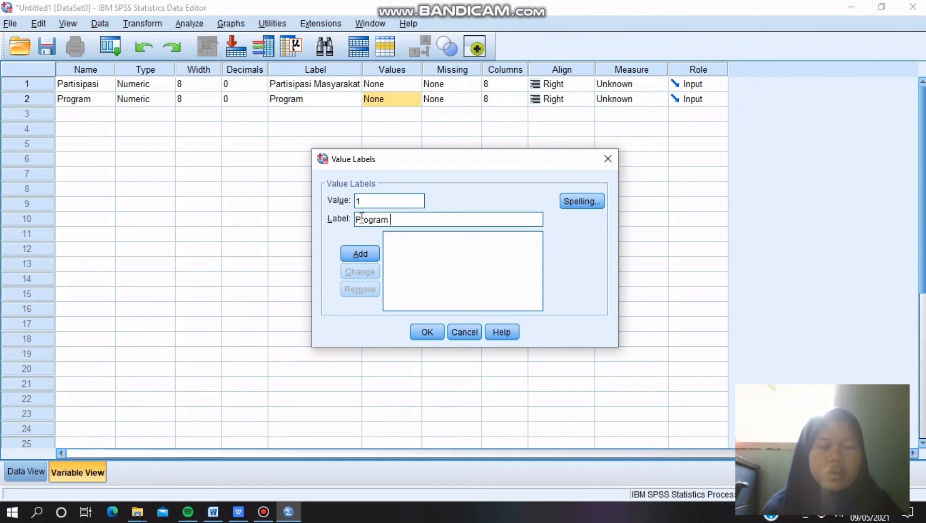
pyautogui.click(359, 252)
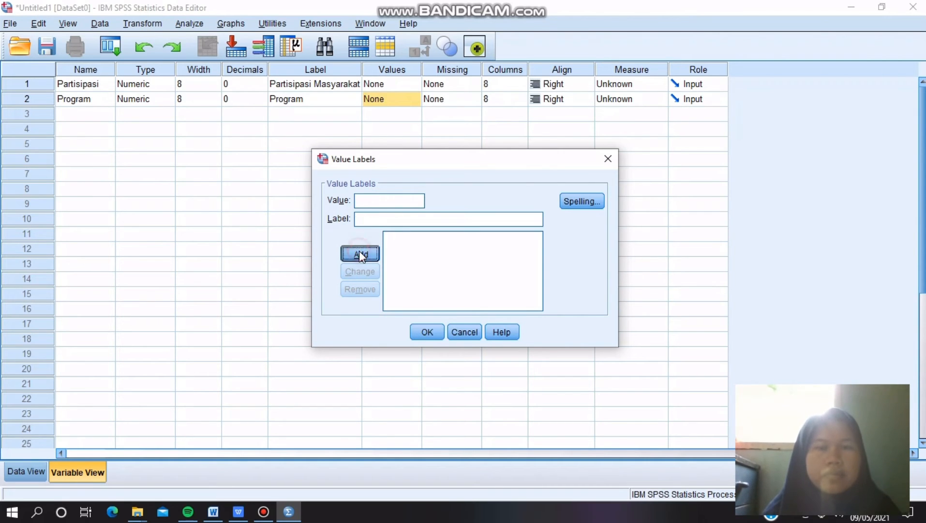
# Add the value label 2 as Program B and apply the value labels to the Program variable.
pyautogui.click(360, 203)
pyautogui.write('2')
pyautogui.click(364, 218)
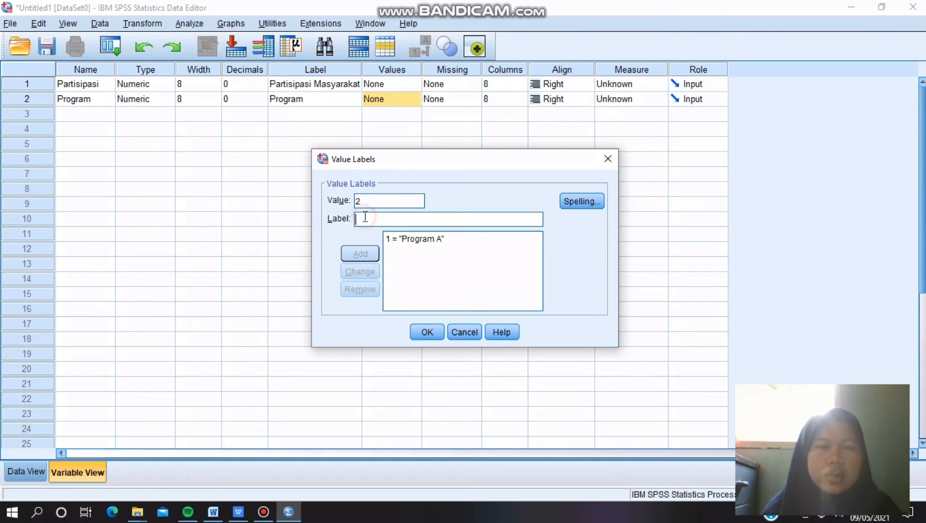
pyautogui.write('Pr')
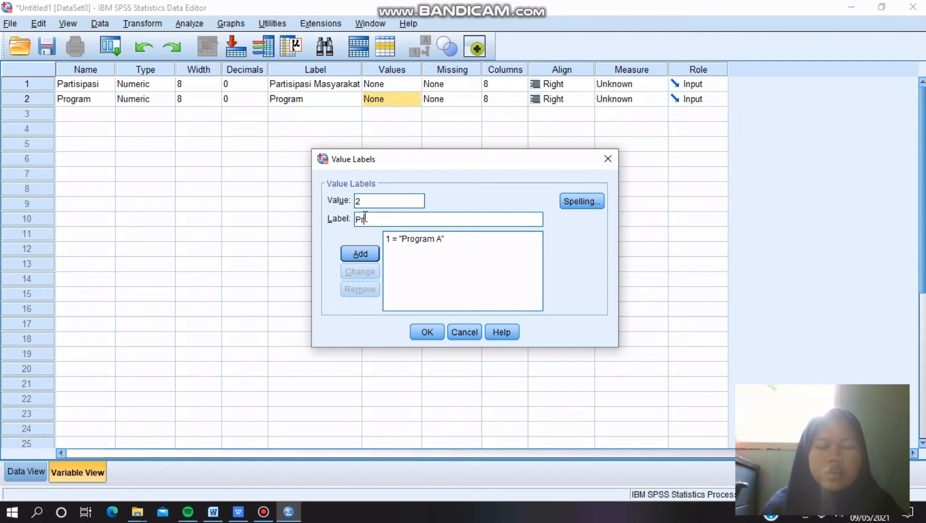
pyautogui.write('ogram B')
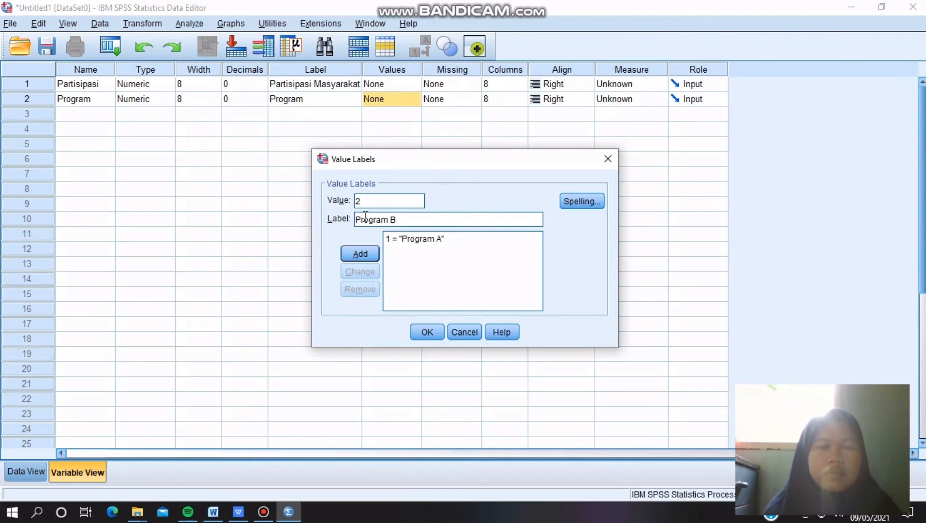
pyautogui.click(368, 251)
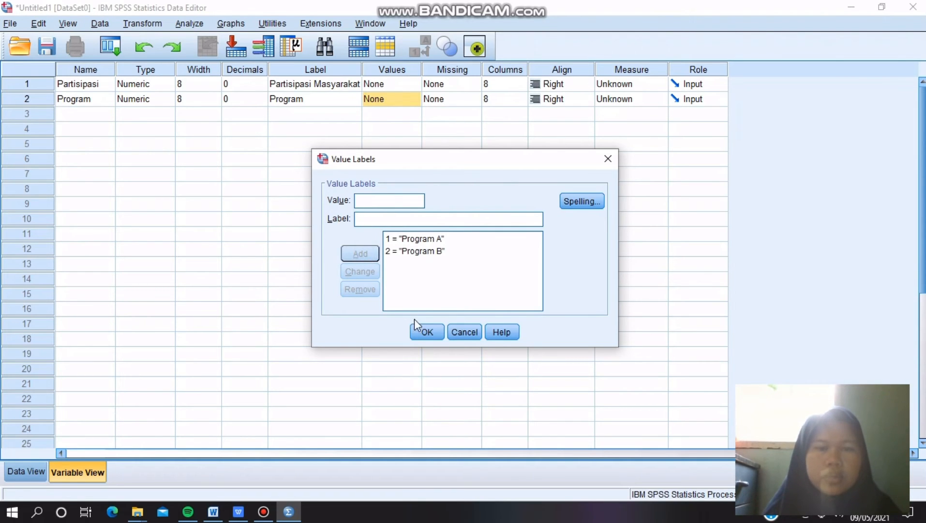
pyautogui.click(421, 332)
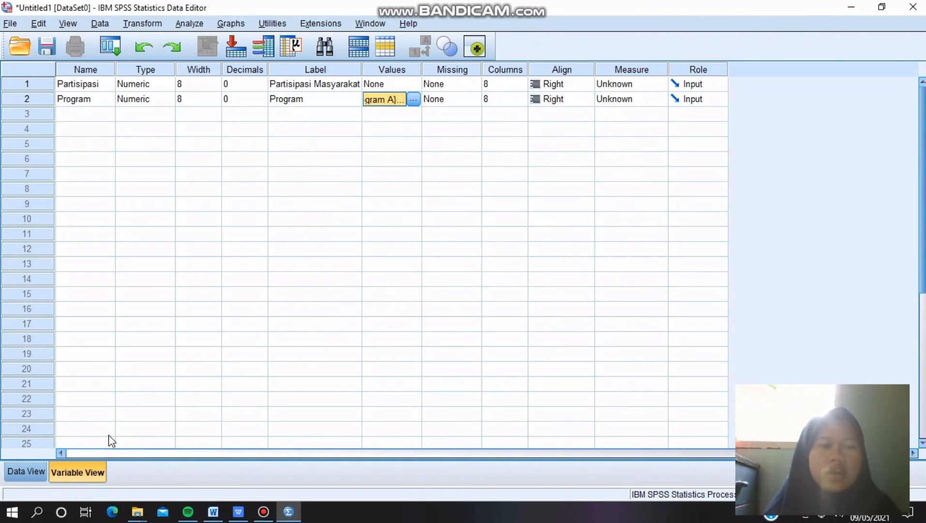
# Copy the Program A scores (B3:B22) from data uji homogenitas.xlsx into the Partisipasi column from row 1, and select its cell in row 21.
pyautogui.click(33, 471)
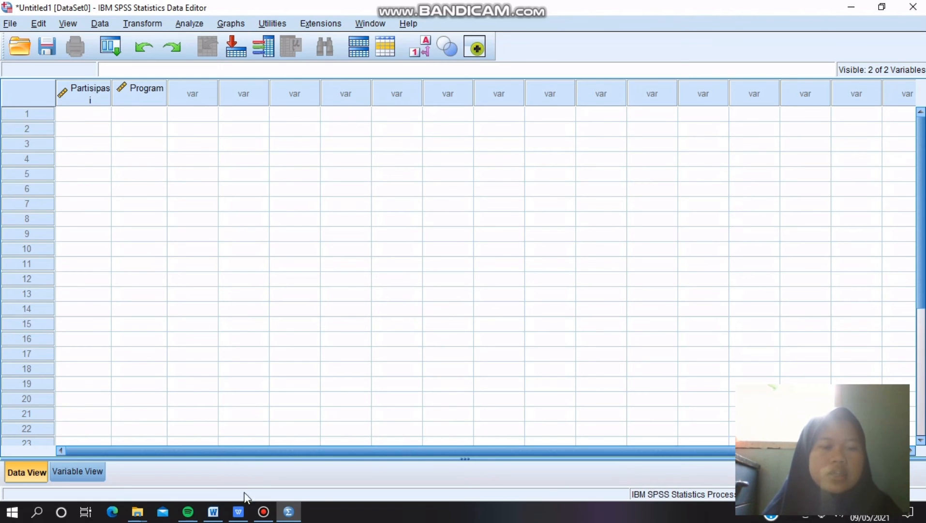
pyautogui.moveTo(240, 513)
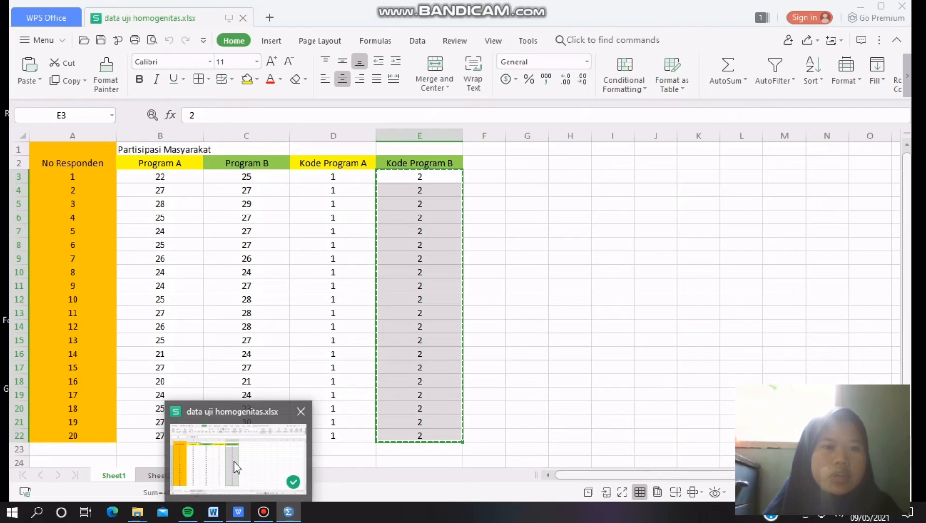
pyautogui.click(234, 461)
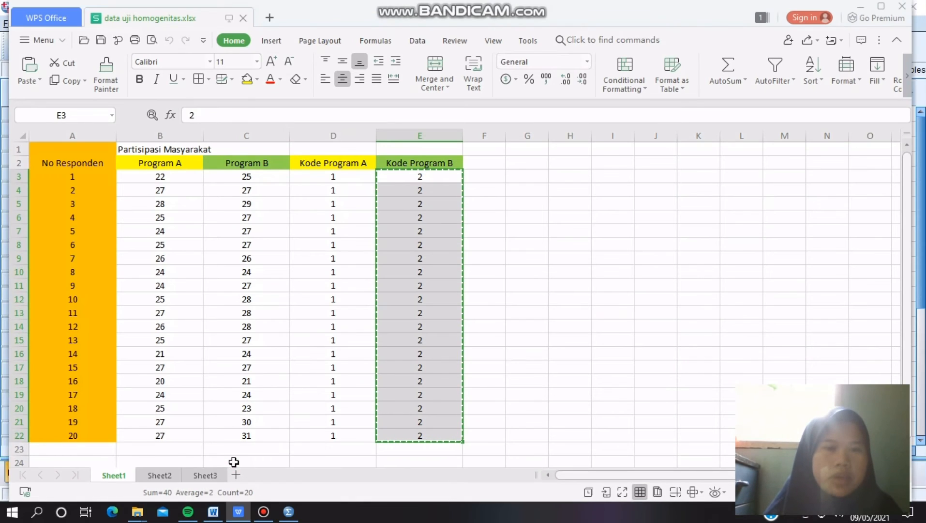
pyautogui.moveTo(287, 514)
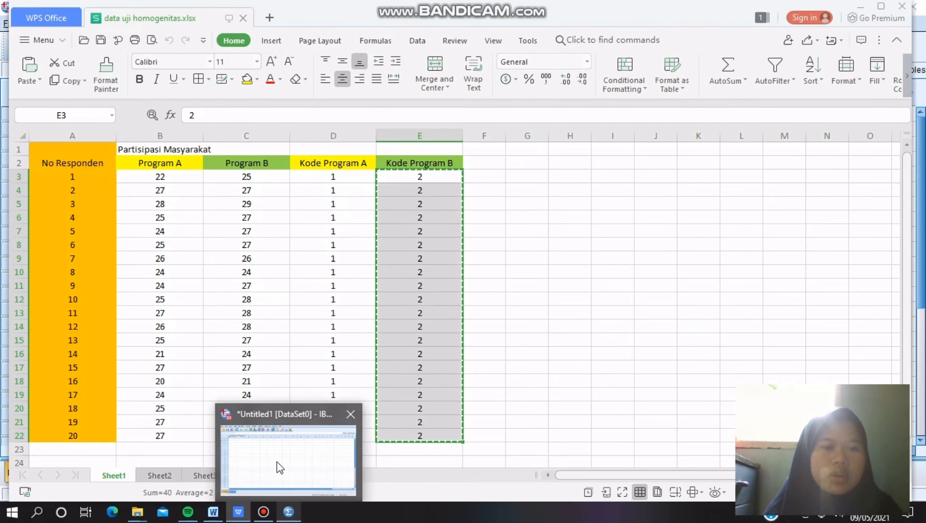
pyautogui.moveTo(280, 467)
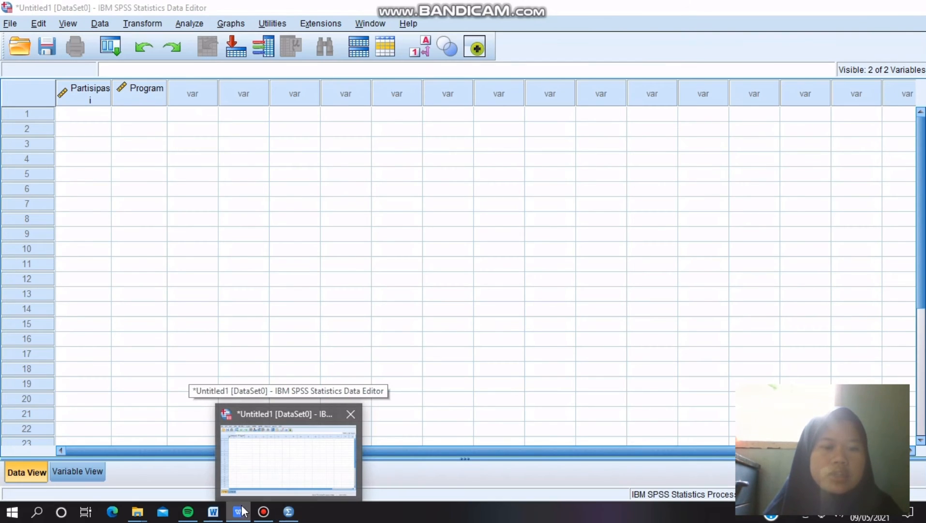
pyautogui.moveTo(240, 511)
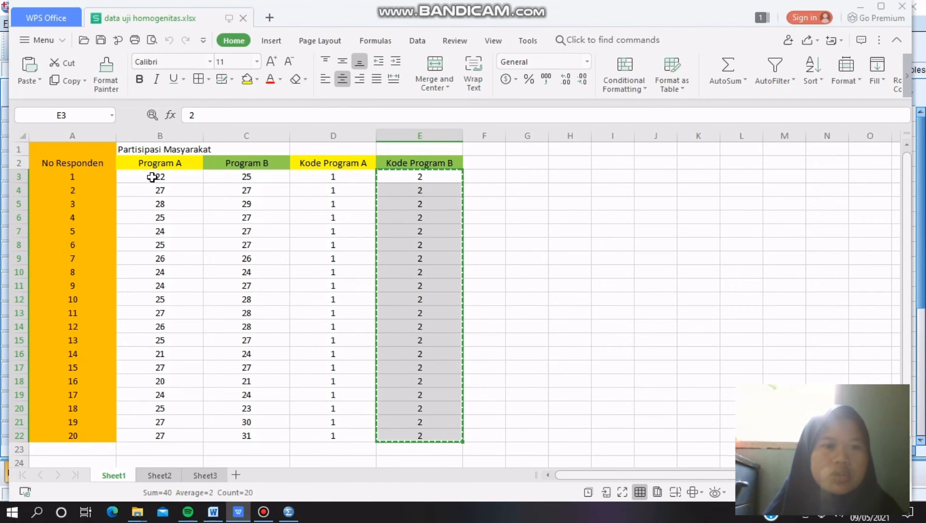
pyautogui.moveTo(151, 177); pyautogui.dragTo(169, 436)
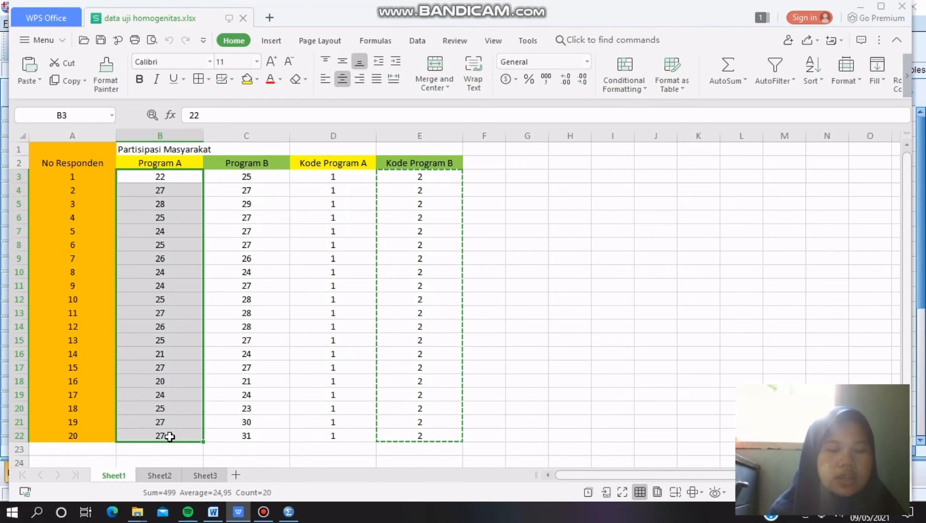
pyautogui.hotkey('ctrl', 'c')
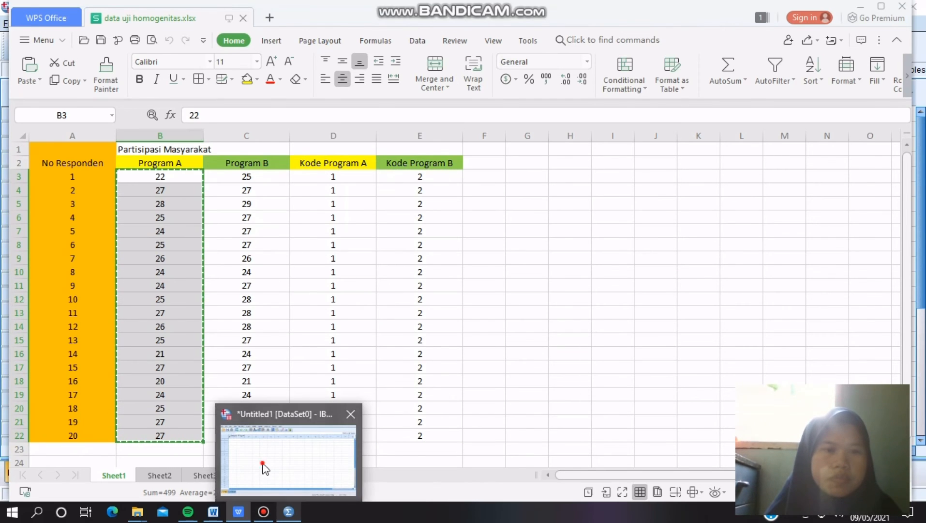
pyautogui.click(264, 467)
pyautogui.click(72, 115)
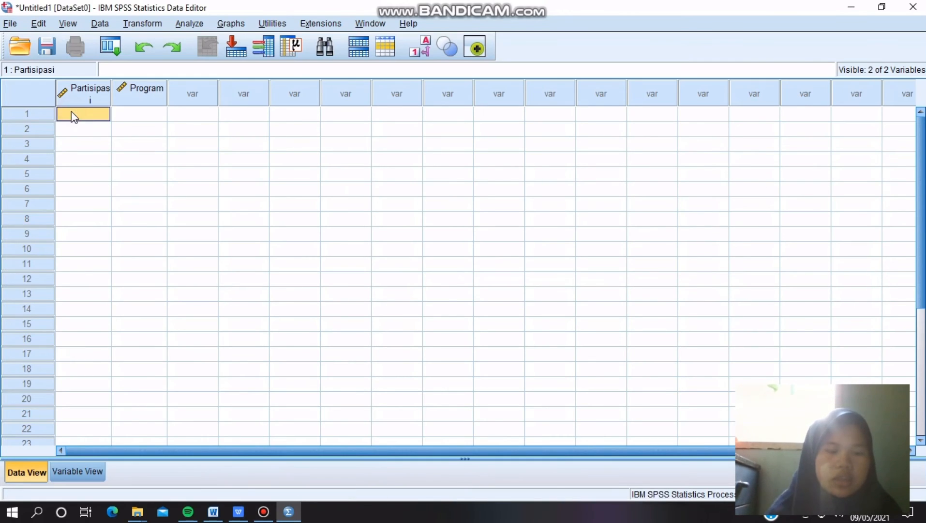
pyautogui.hotkey('ctrl', 'v')
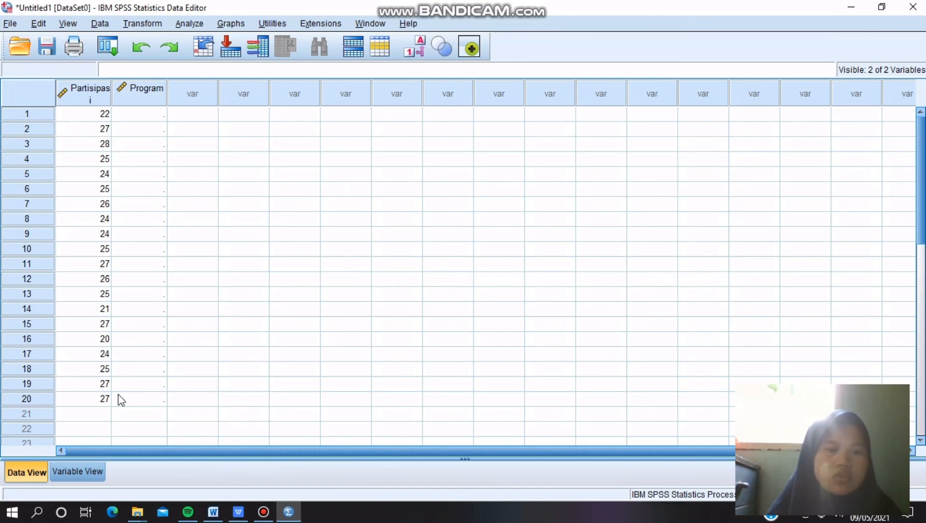
pyautogui.click(102, 414)
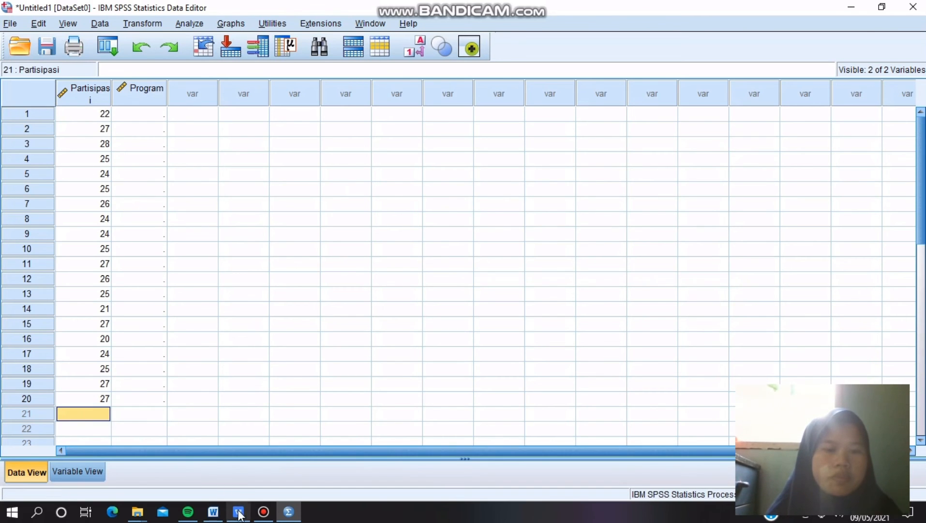
# Switch to the WPS Office workbook data uji homogenitas.xlsx and copy the Program B scores in C3:C22.
pyautogui.moveTo(238, 513)
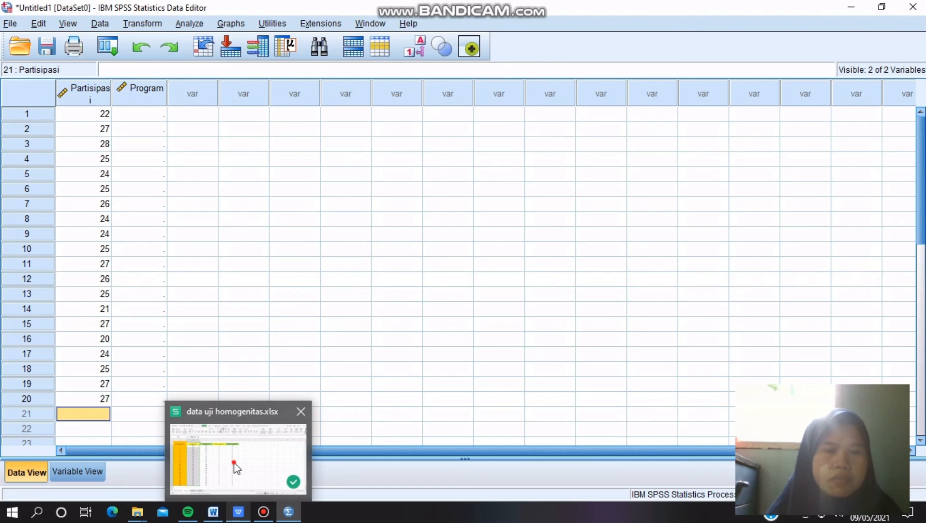
pyautogui.click(232, 462)
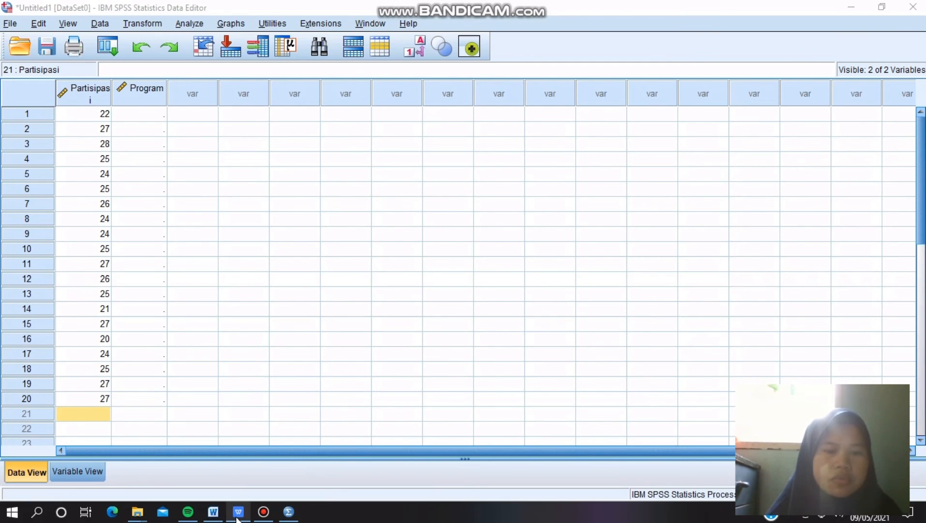
pyautogui.moveTo(237, 516)
pyautogui.click(233, 465)
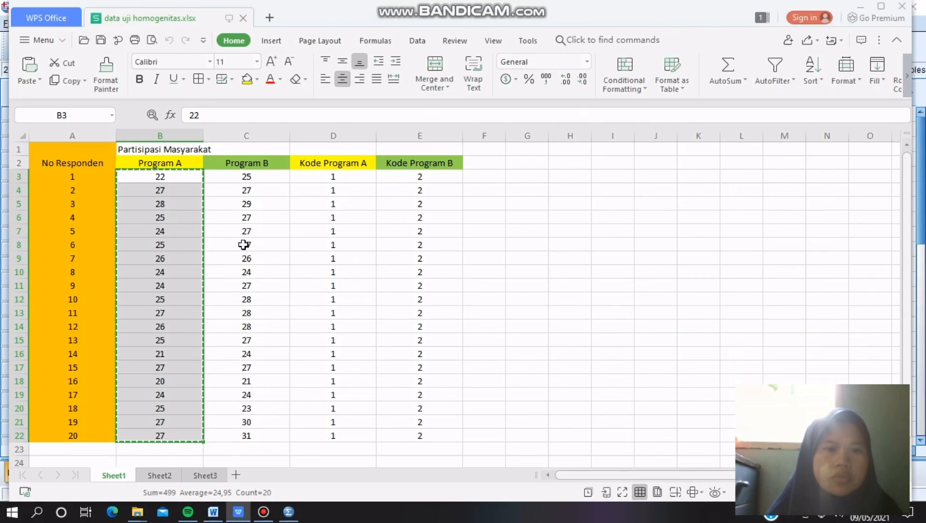
pyautogui.click(237, 179)
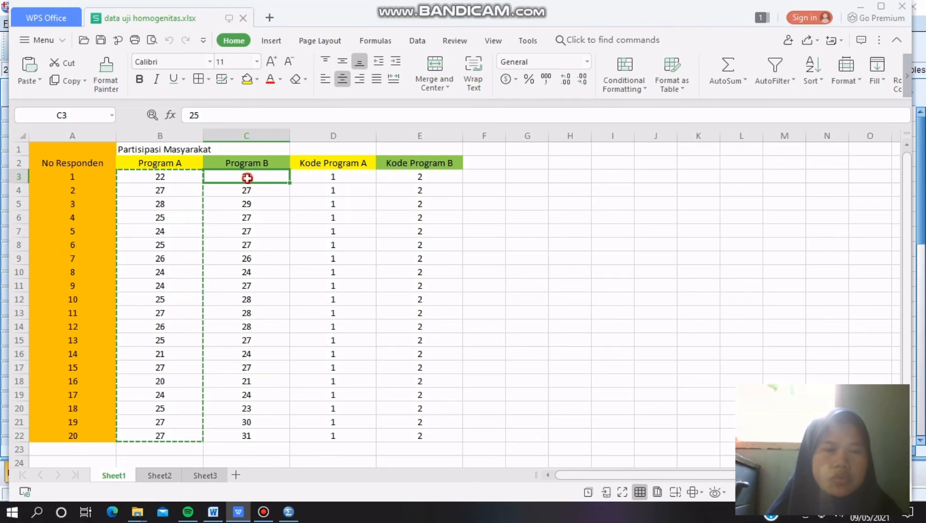
pyautogui.moveTo(246, 182); pyautogui.dragTo(246, 438)
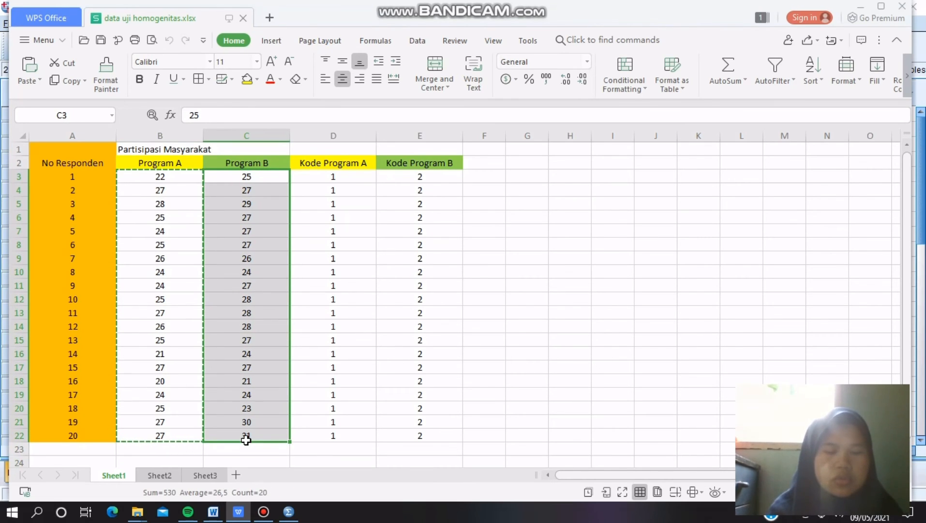
pyautogui.hotkey('ctrl', 'c')
# Switch back to SPSS and paste the copied Program B scores into the Partisipasi column from row 21.
pyautogui.moveTo(289, 512)
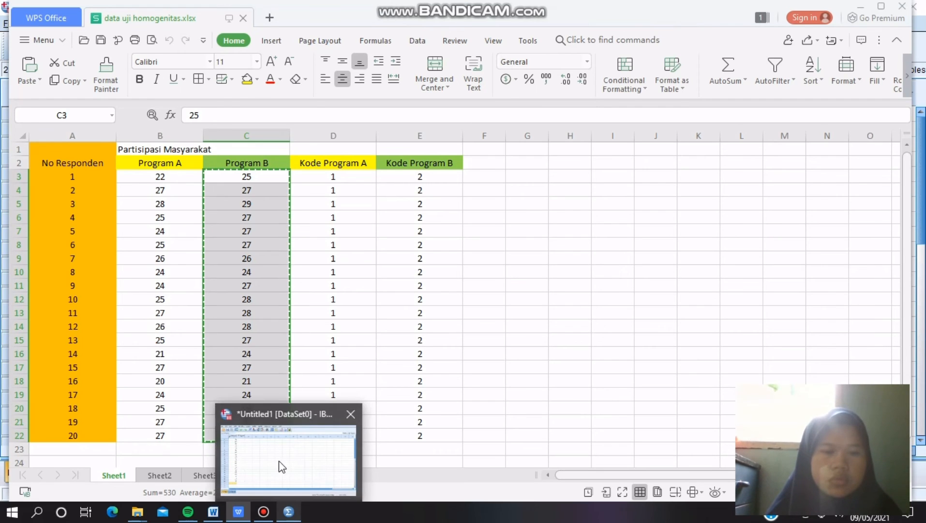
pyautogui.click(279, 462)
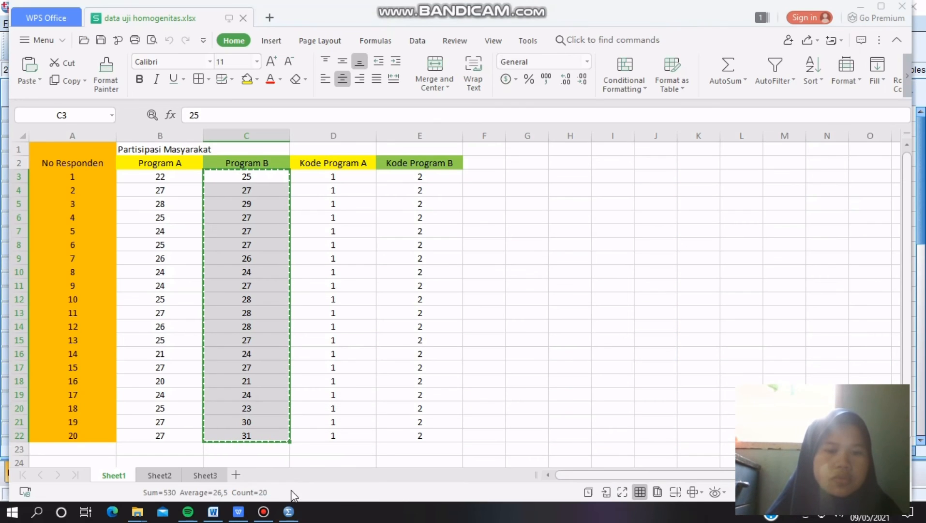
pyautogui.moveTo(289, 512)
pyautogui.click(291, 463)
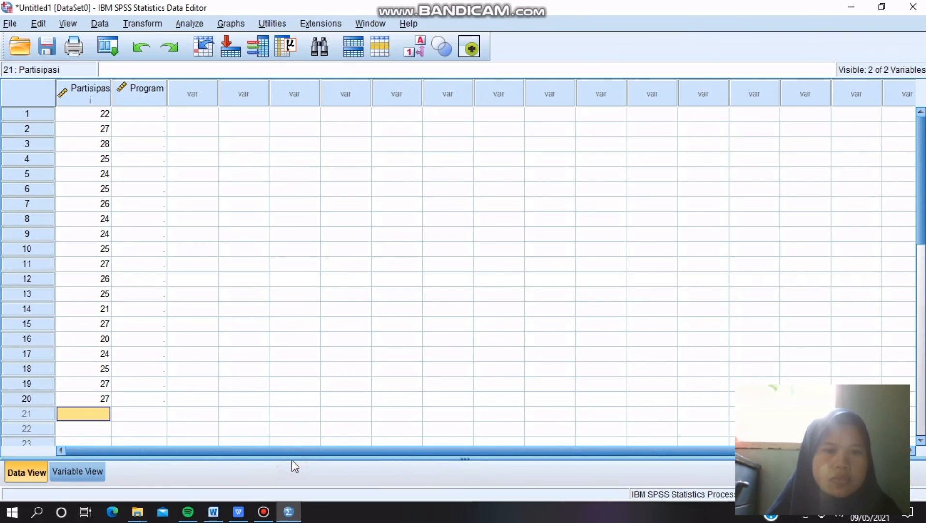
pyautogui.doubleClick(105, 417)
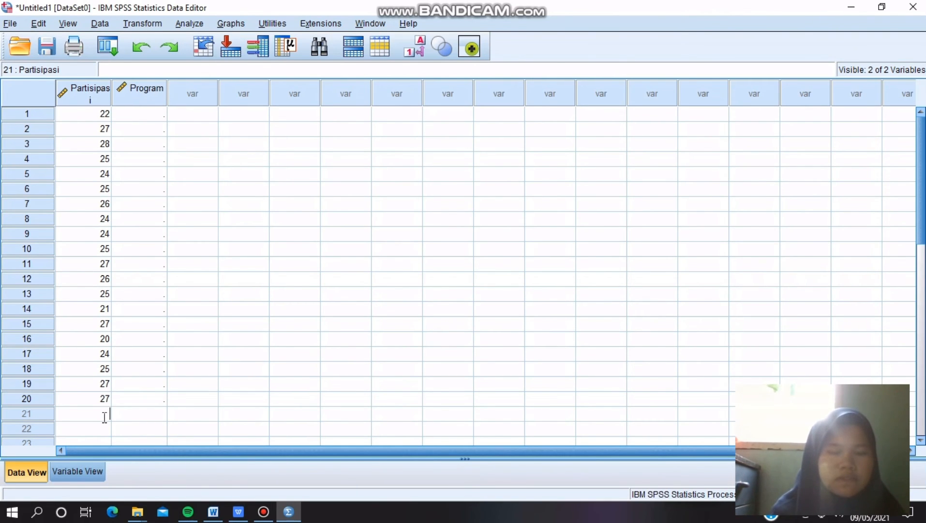
pyautogui.hotkey('ctrl', 'v')
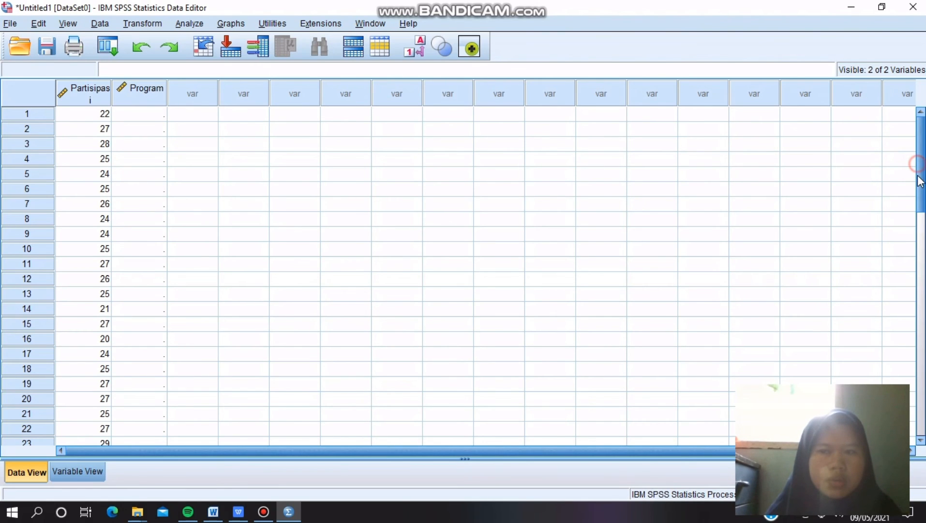
pyautogui.scroll(-9, 914, 169)
pyautogui.scroll(9, 904, 135)
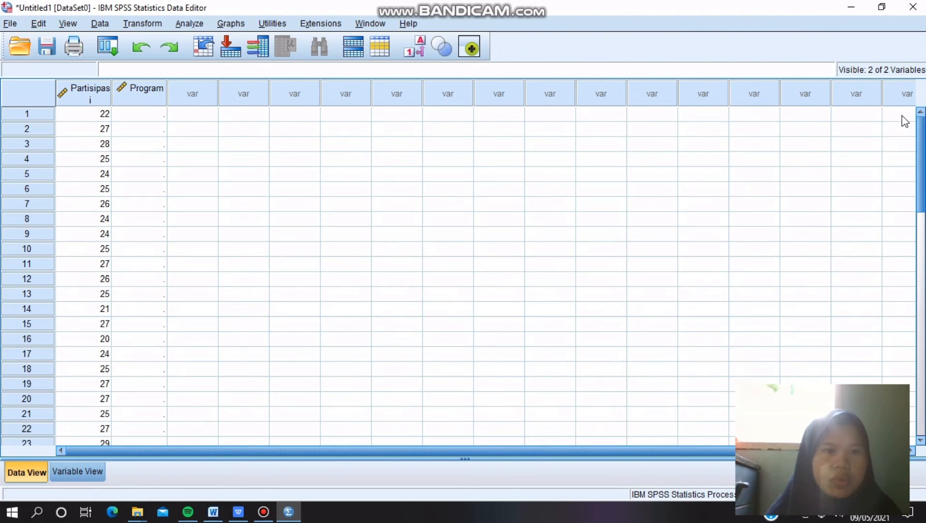
# Copy the Kode Program A values (D3:D22) from data uji homogenitas.xlsx into the SPSS Program column from row 1.
pyautogui.click(148, 117)
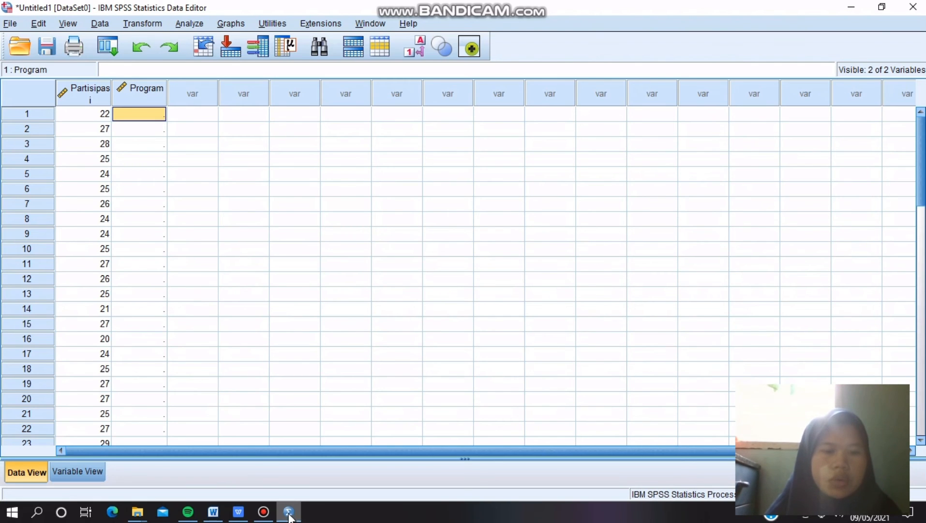
pyautogui.moveTo(238, 512)
pyautogui.click(234, 481)
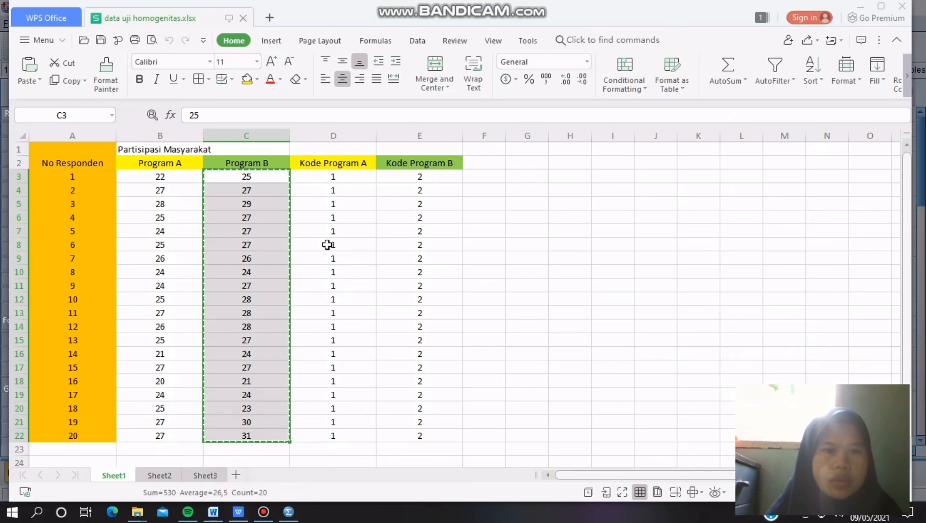
pyautogui.doubleClick(328, 178)
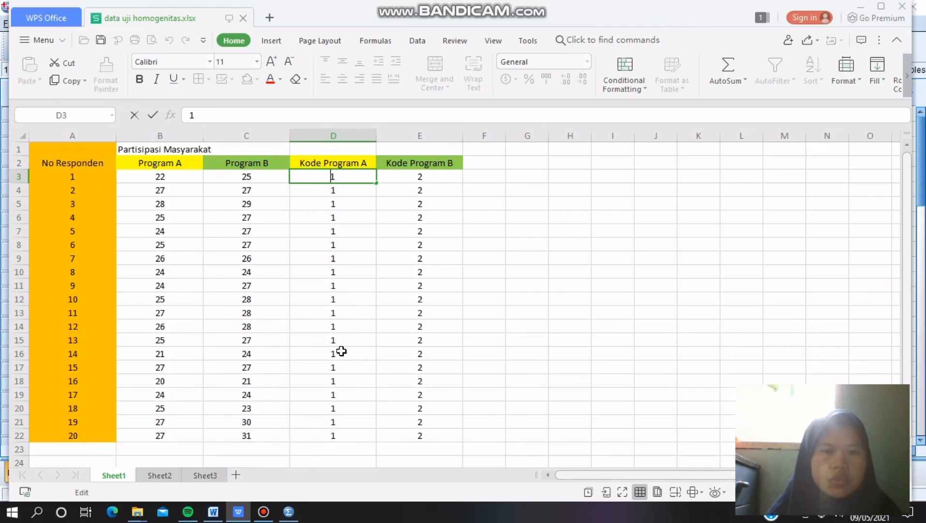
pyautogui.click(340, 177)
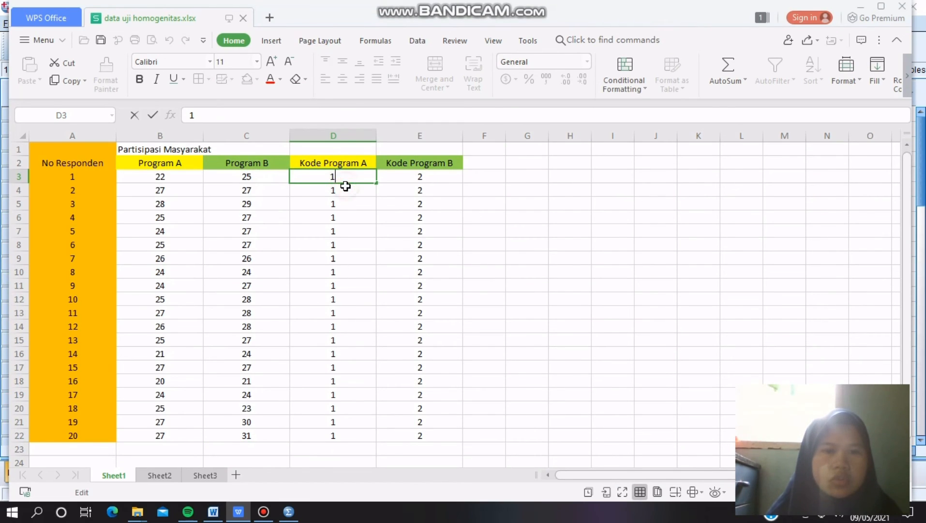
pyautogui.click(346, 186)
pyautogui.click(348, 178)
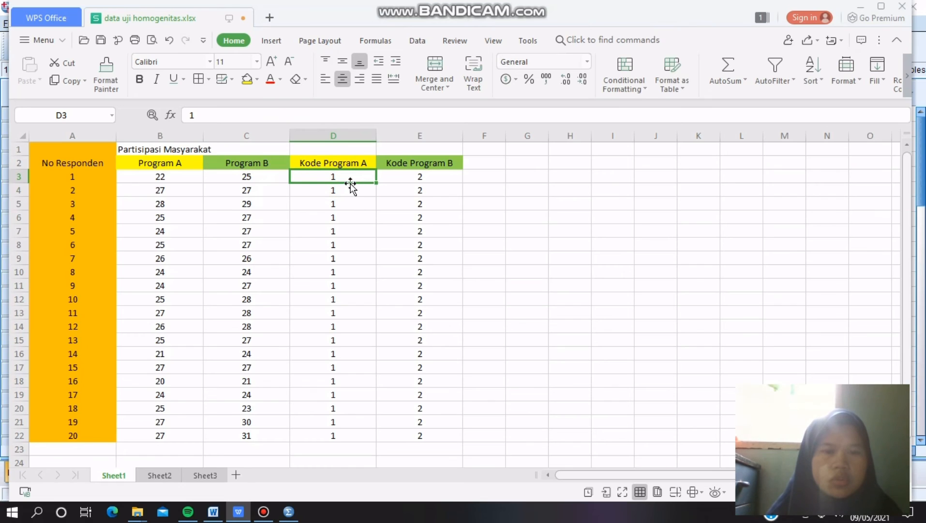
pyautogui.moveTo(349, 179); pyautogui.dragTo(340, 431)
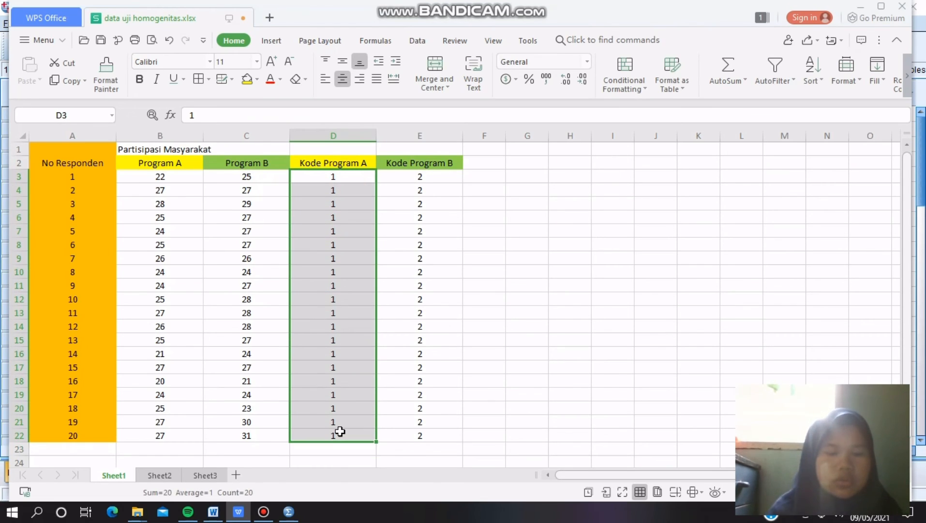
pyautogui.hotkey('ctrl', 'c')
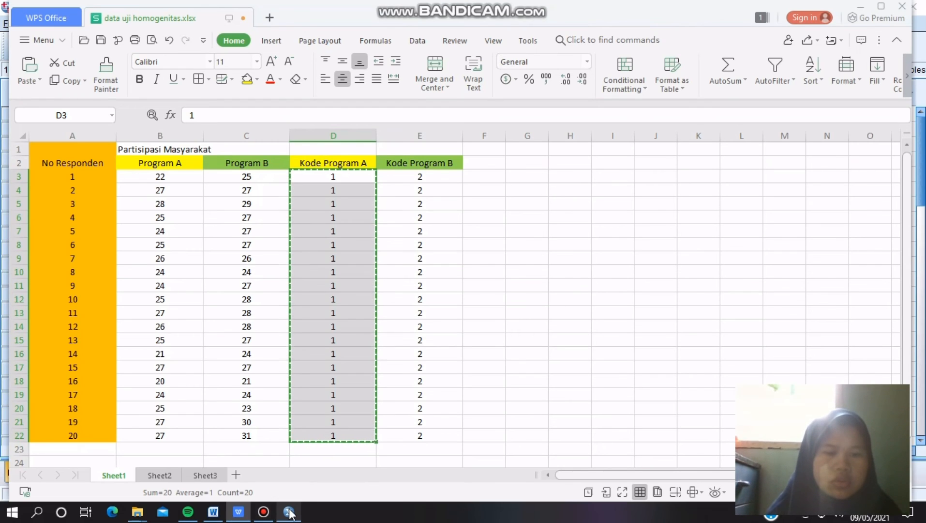
pyautogui.moveTo(289, 512)
pyautogui.click(275, 476)
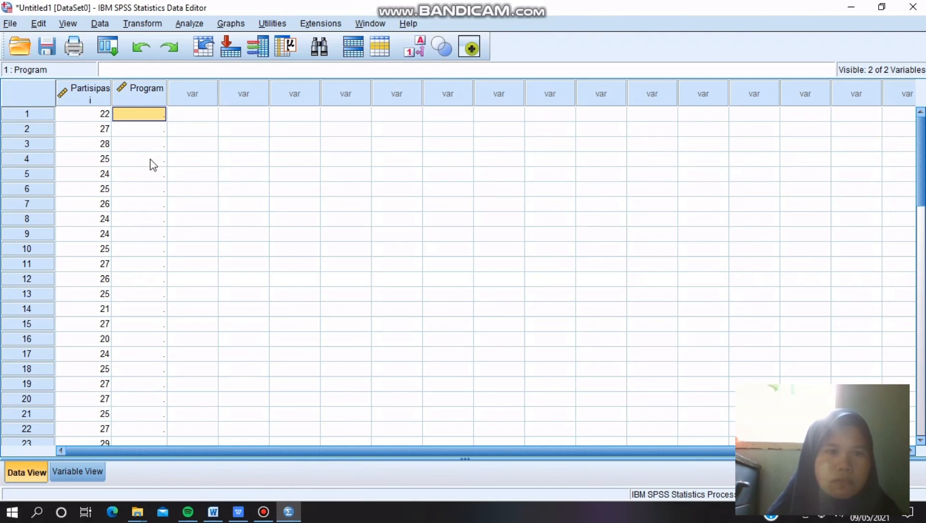
pyautogui.hotkey('ctrl', 'v')
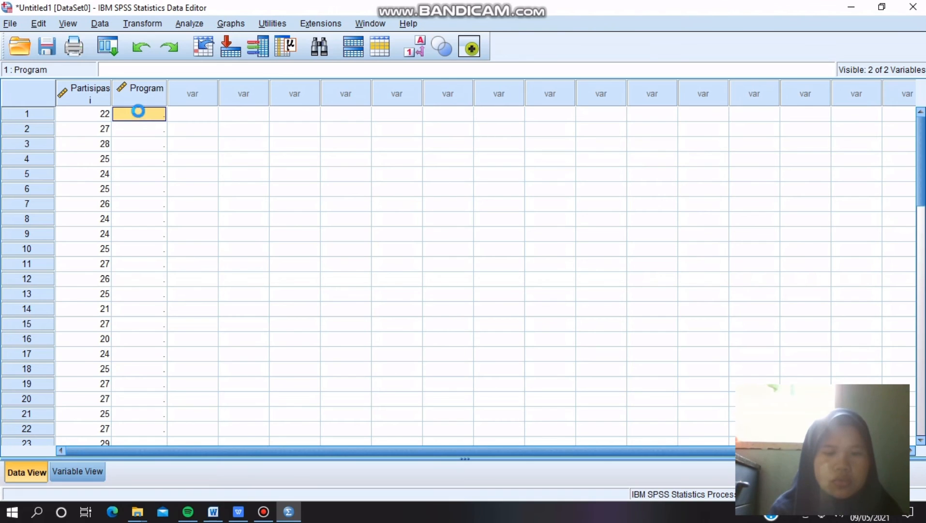
# Copy the Kode Program B values (E3:E22) from data uji homogenitas.xlsx into the SPSS Program column from row 21.
pyautogui.click(156, 414)
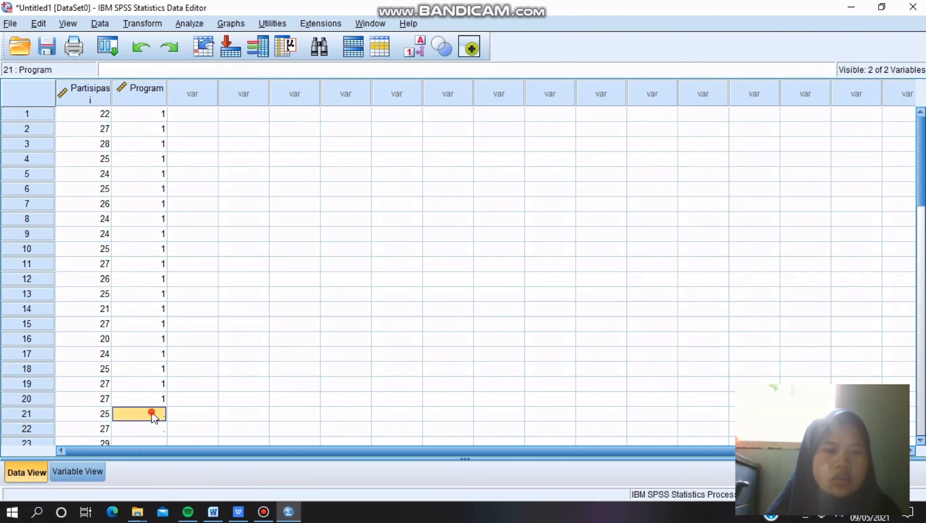
pyautogui.moveTo(248, 509)
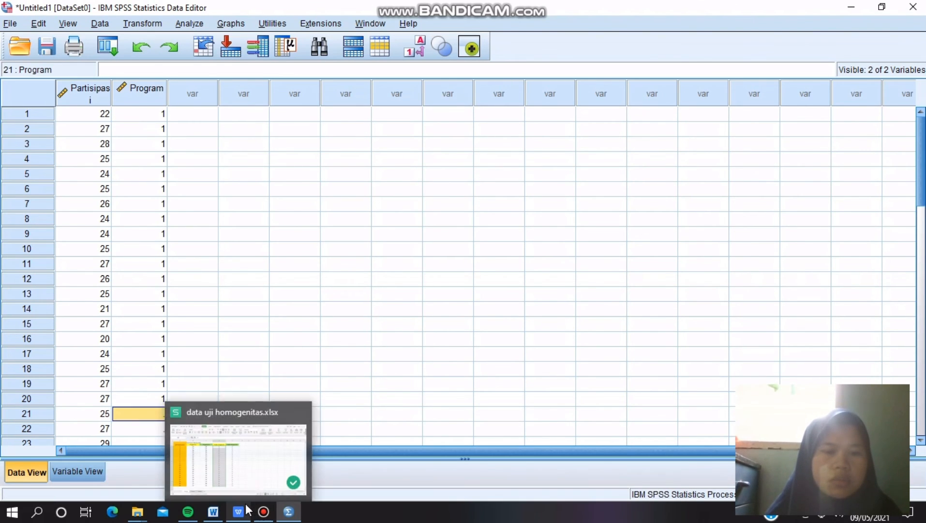
pyautogui.click(255, 477)
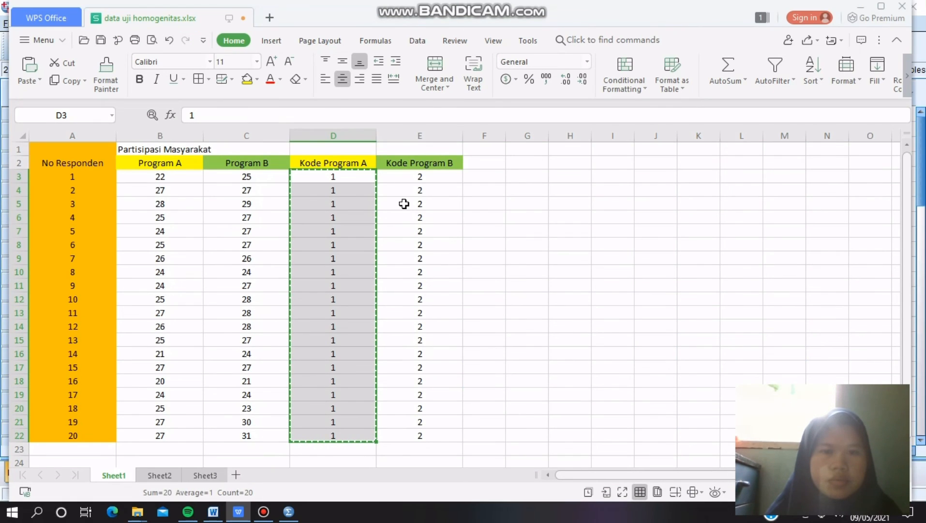
pyautogui.click(400, 180)
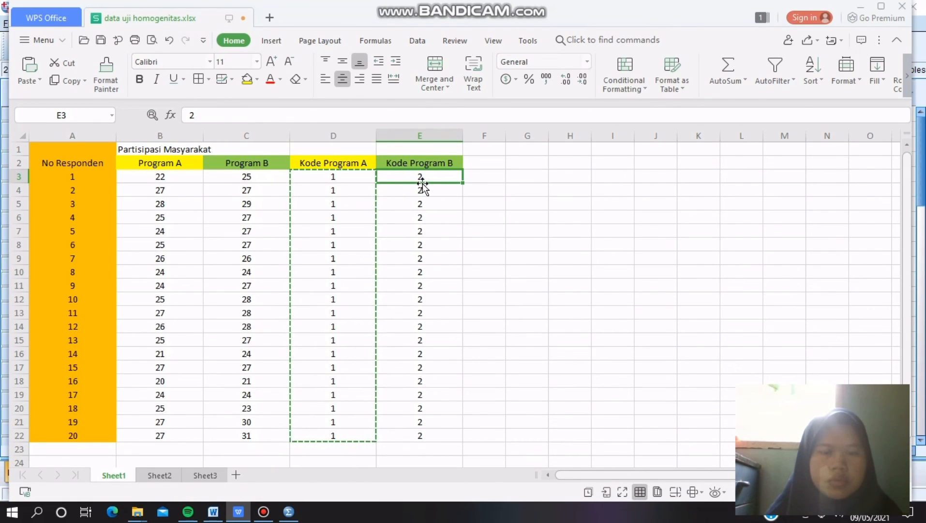
pyautogui.moveTo(435, 178); pyautogui.dragTo(417, 434)
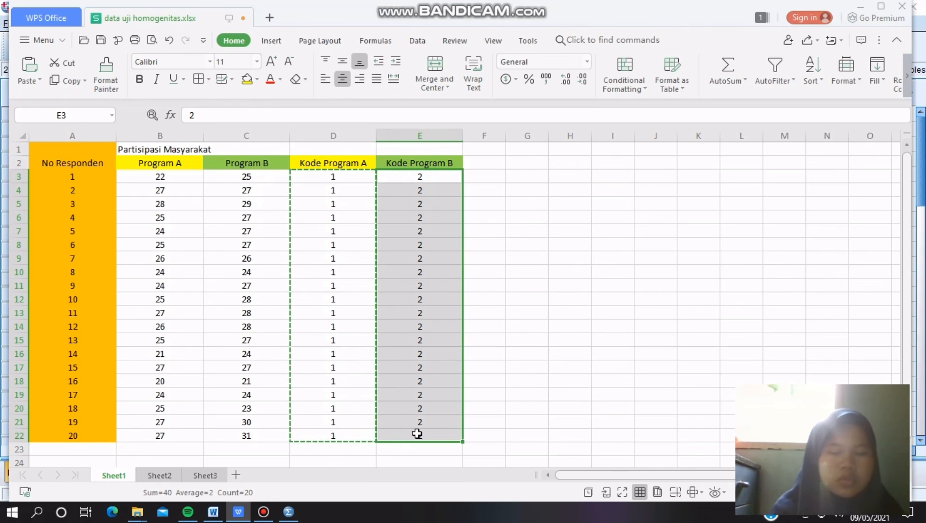
pyautogui.hotkey('ctrl', 'c')
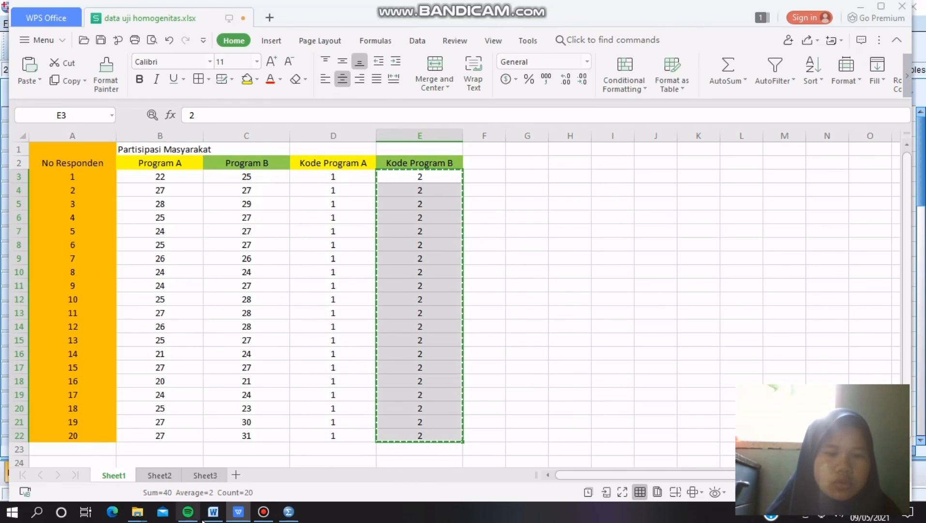
pyautogui.moveTo(289, 511)
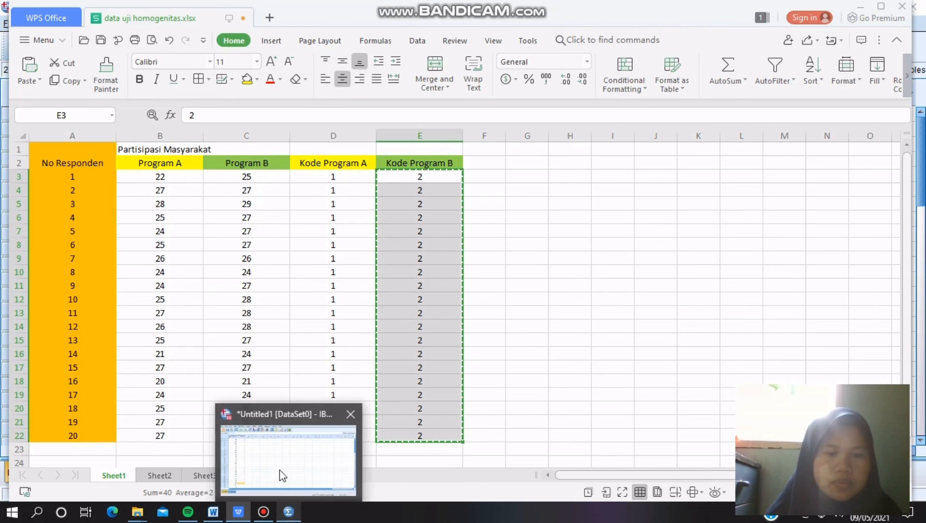
pyautogui.click(281, 472)
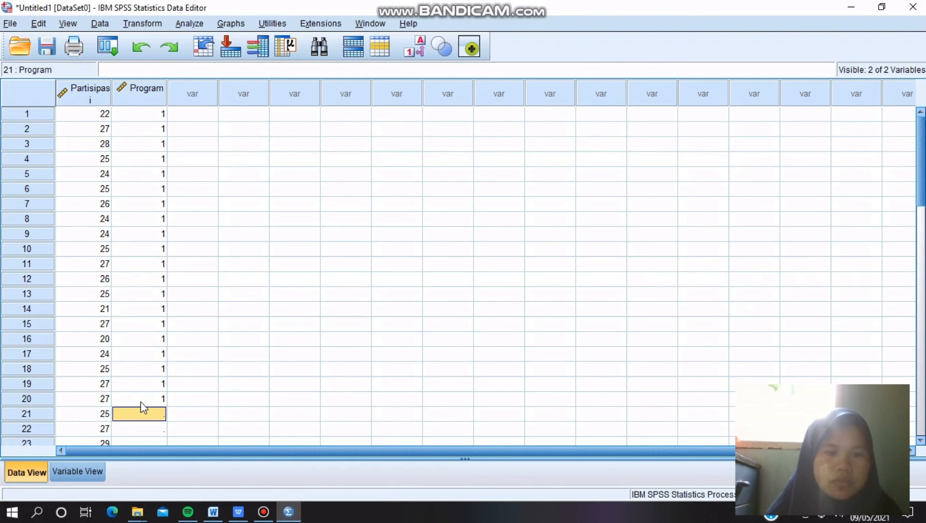
pyautogui.hotkey('ctrl', 'v')
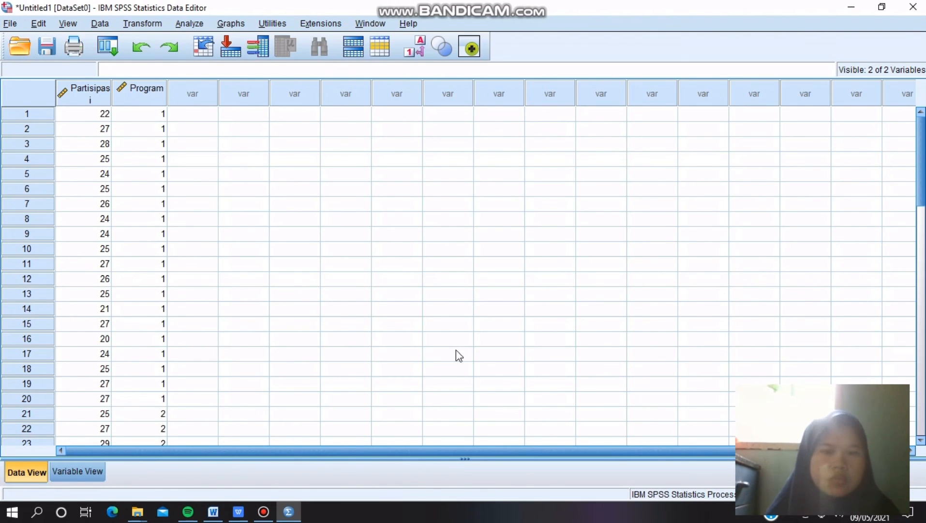
pyautogui.moveTo(921, 187); pyautogui.dragTo(909, 128)
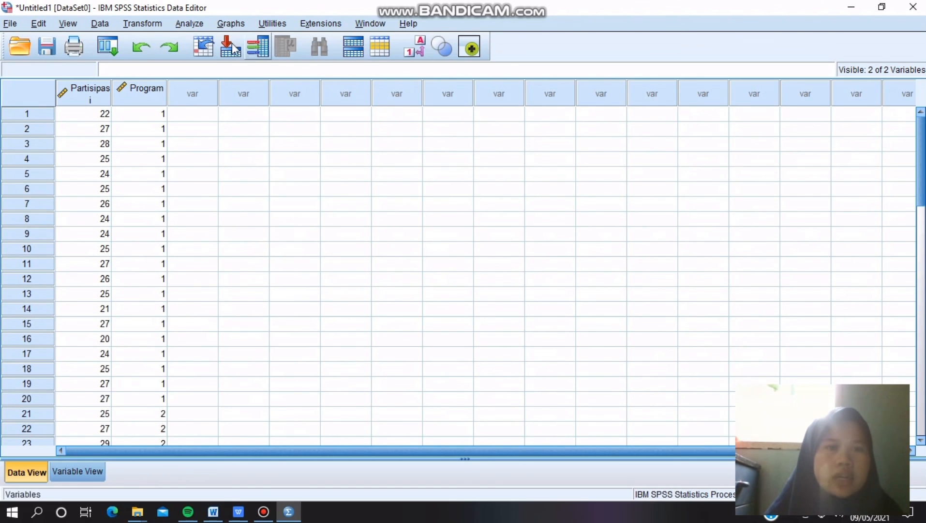
# Set up a One-Way ANOVA with Partisipasi Masyarakat as the dependent variable and Program as the factor.
pyautogui.click(204, 22)
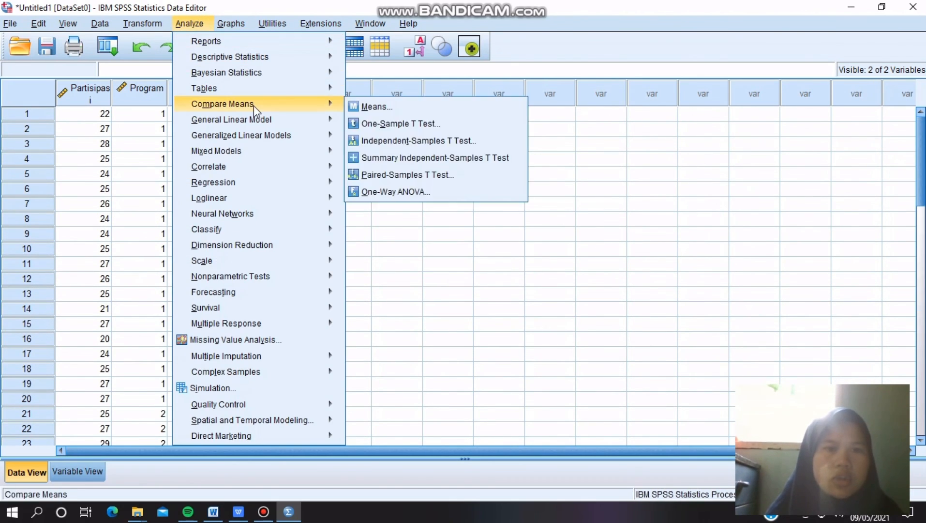
pyautogui.moveTo(318, 104)
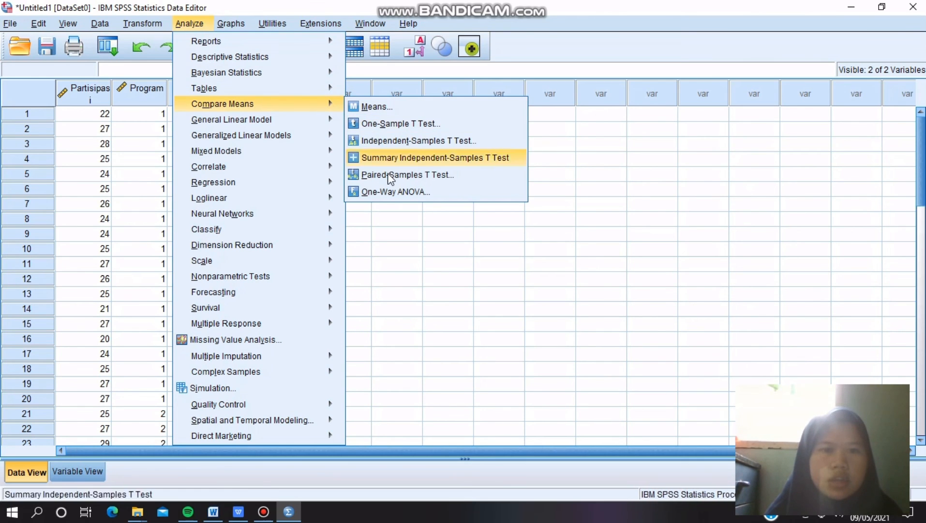
pyautogui.click(389, 191)
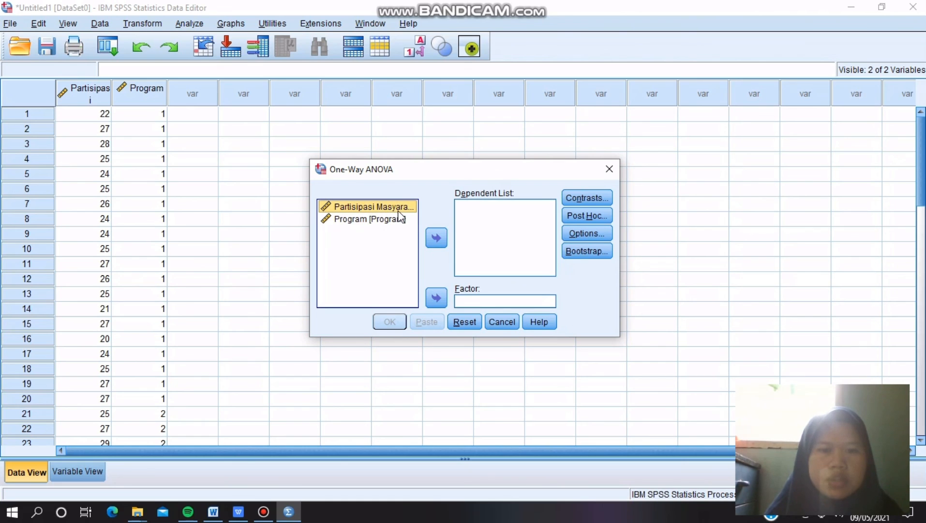
pyautogui.click(436, 237)
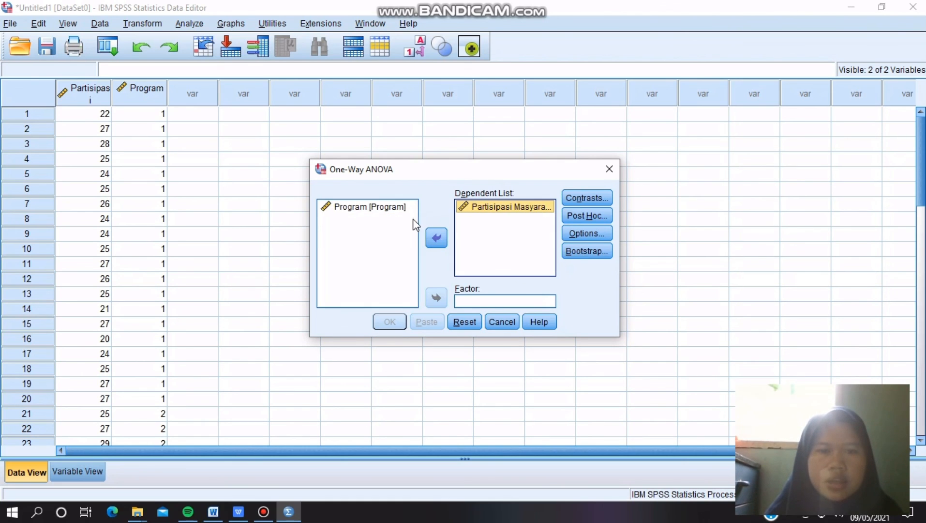
pyautogui.click(392, 207)
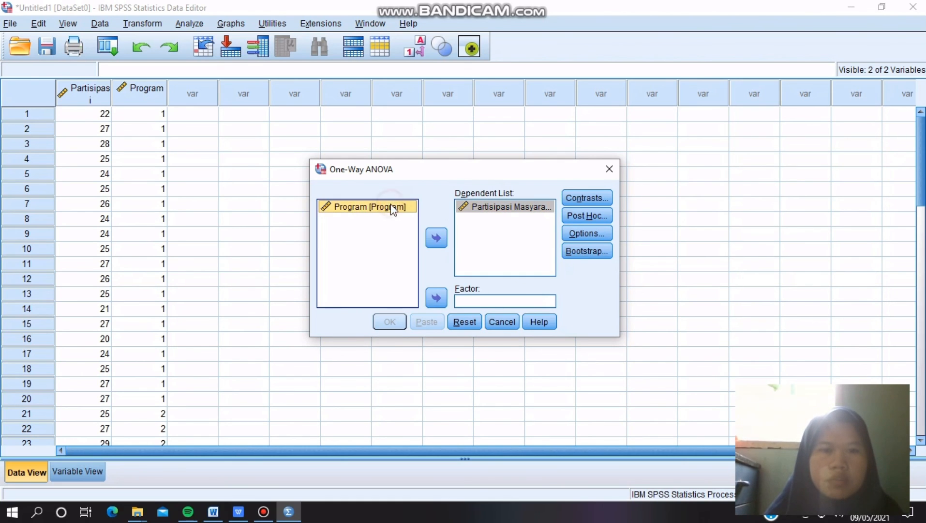
pyautogui.click(436, 298)
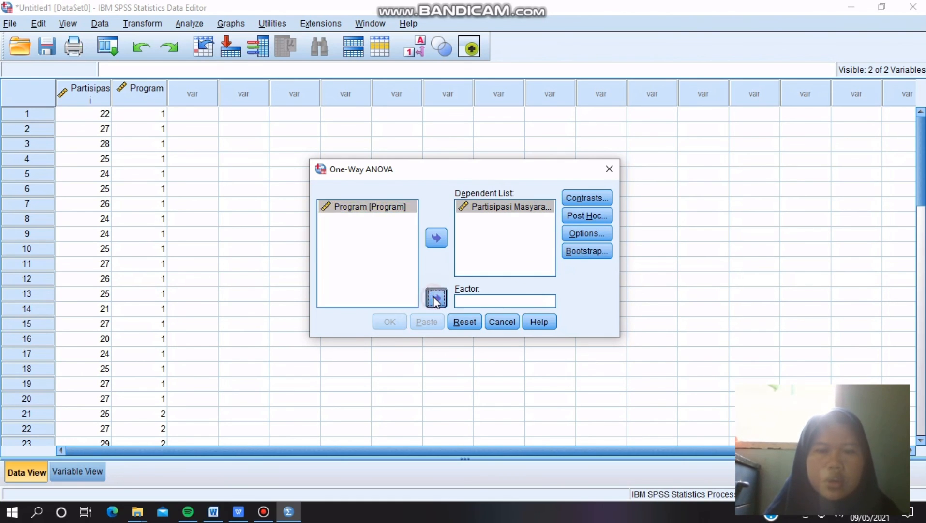
# Enable the homogeneity of variance test in the One-Way ANOVA options and run the analysis.
pyautogui.click(583, 233)
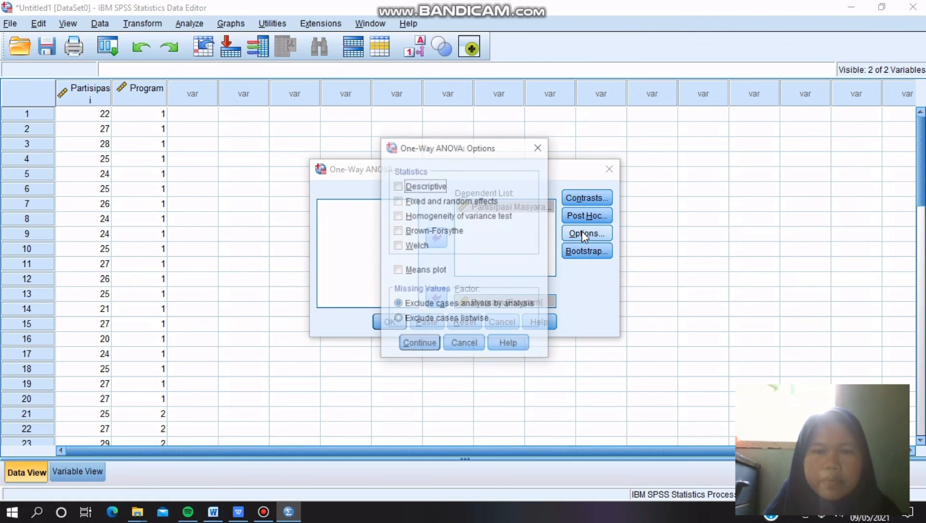
pyautogui.click(397, 217)
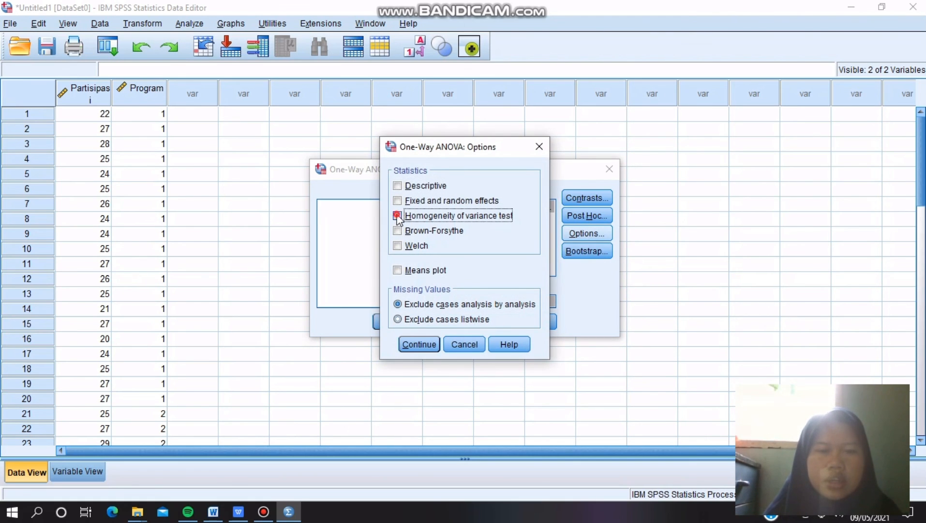
pyautogui.click(419, 344)
pyautogui.click(395, 323)
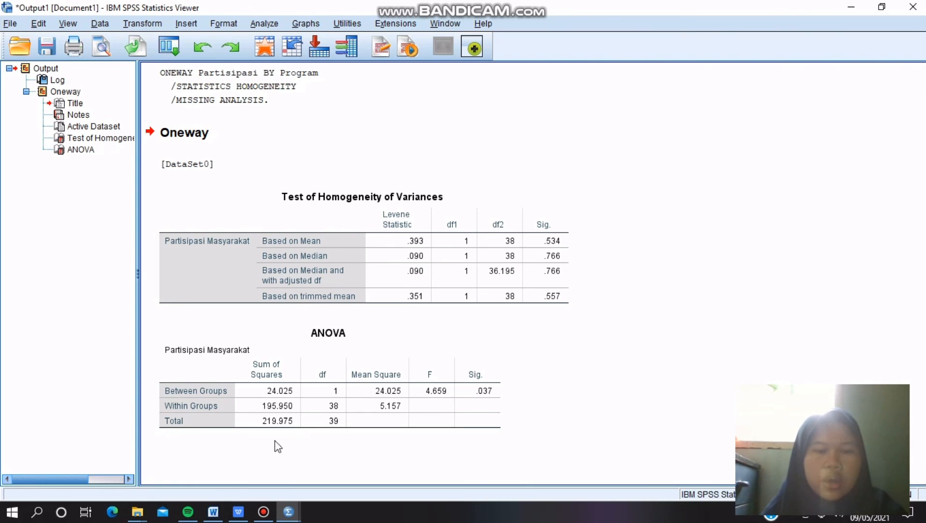
# Switch to the Microsoft Word document and review the decision criteria for the homogeneity test against the SPSS output.
pyautogui.moveTo(215, 514)
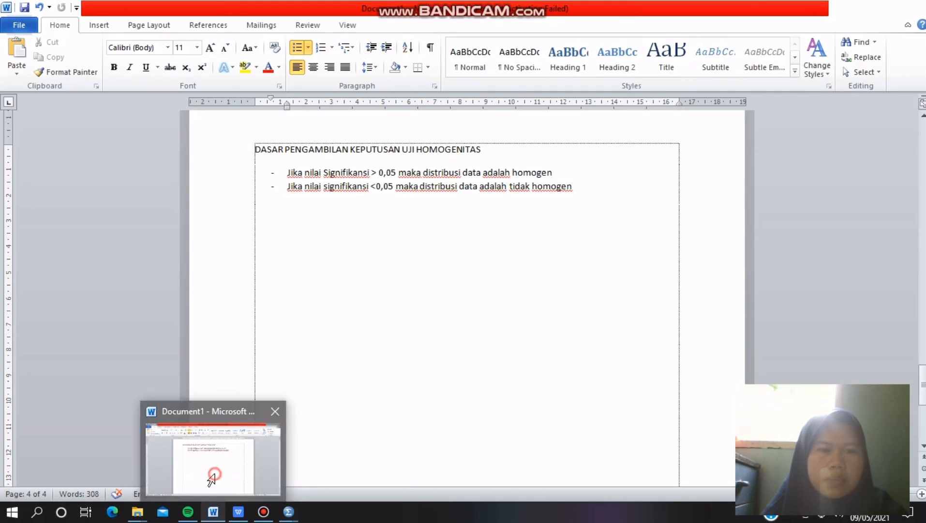
pyautogui.click(212, 476)
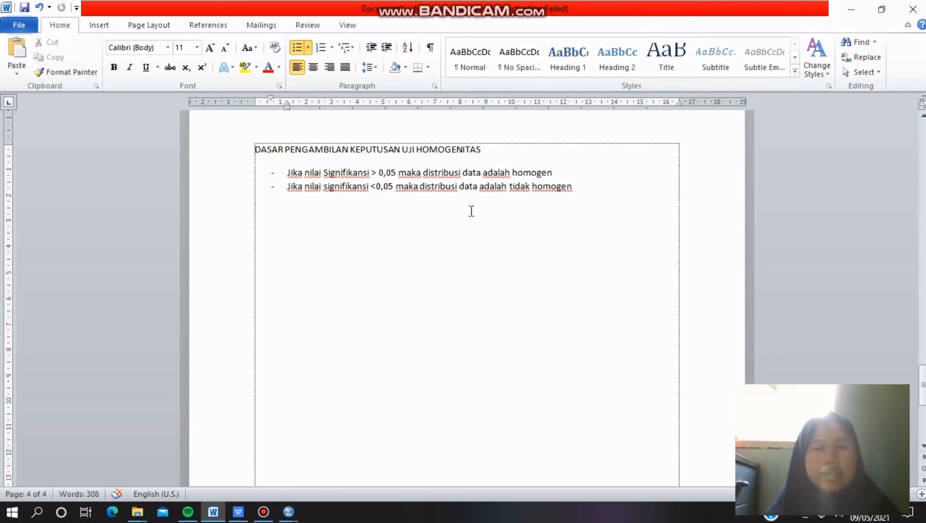
pyautogui.moveTo(287, 515)
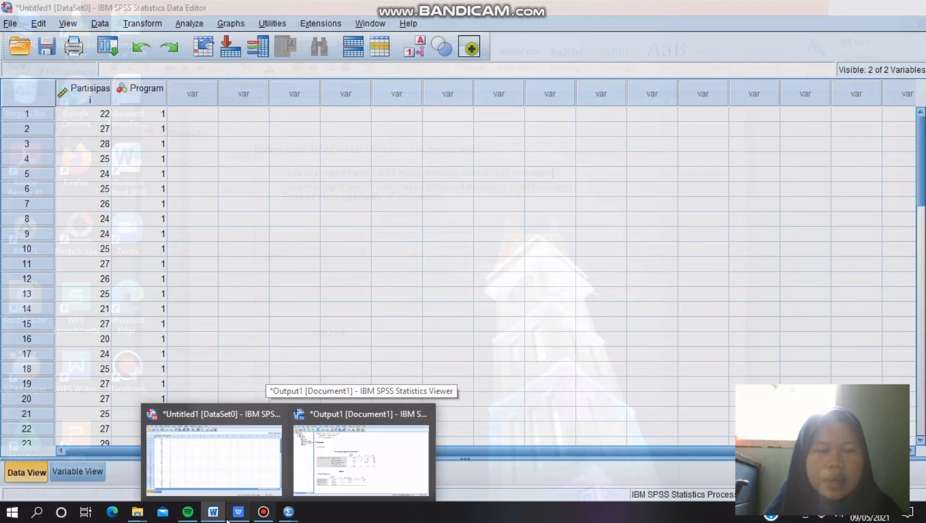
pyautogui.moveTo(213, 512)
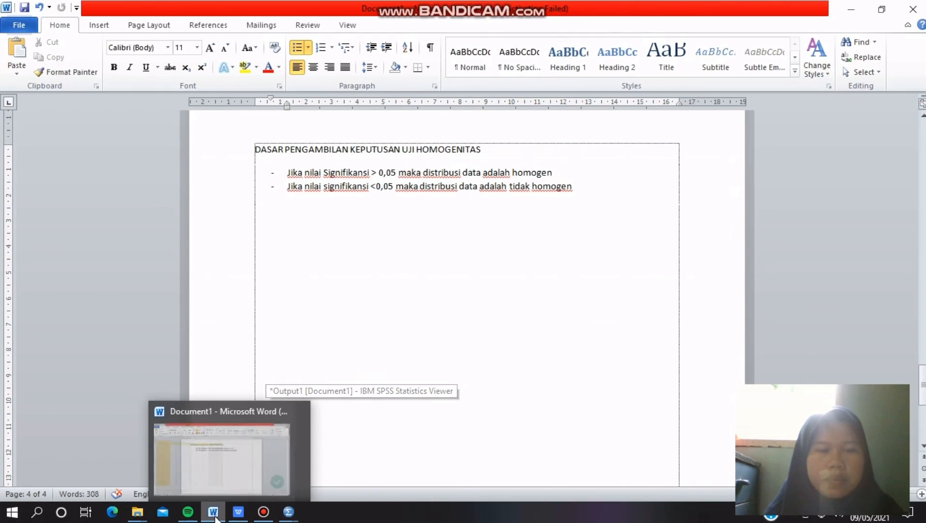